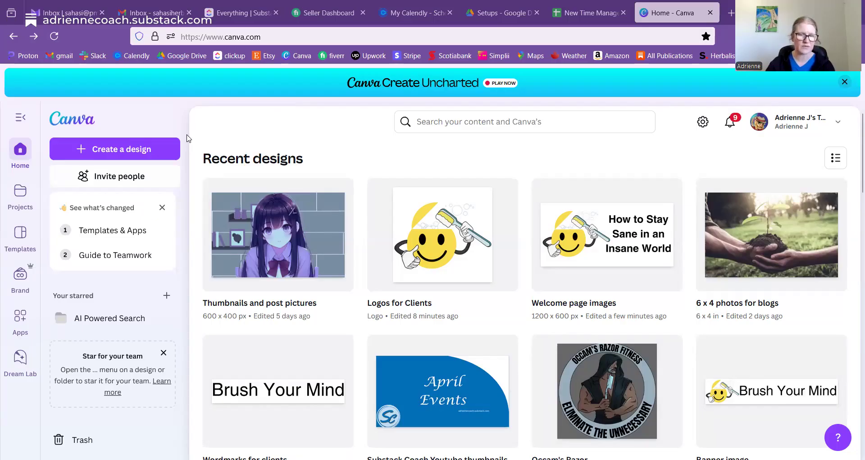
# Create a new custom-size design 500 px wide and 500 px high.
pyautogui.click(134, 150)
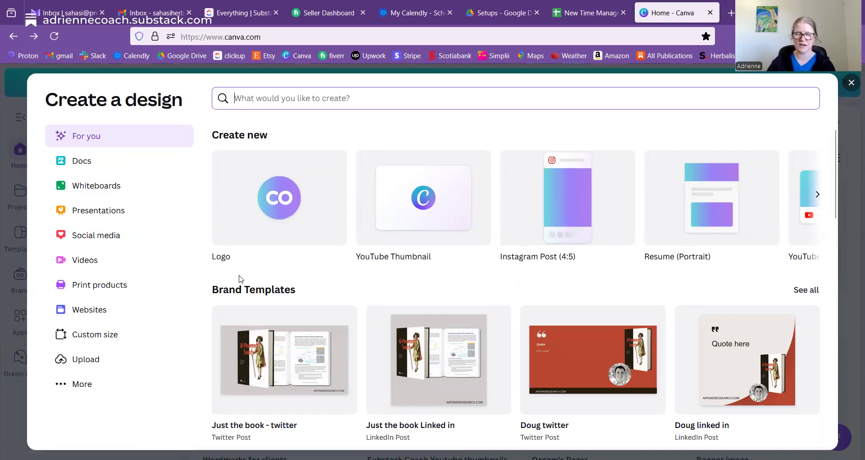
pyautogui.click(84, 341)
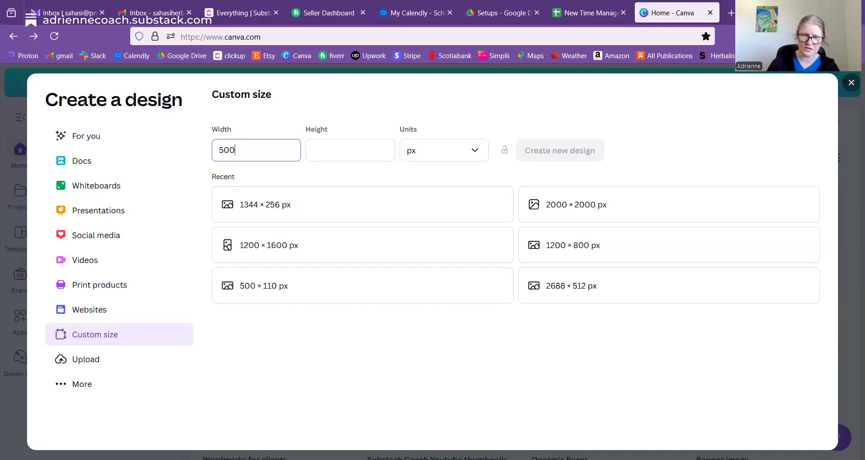
pyautogui.click(311, 158)
pyautogui.write('500')
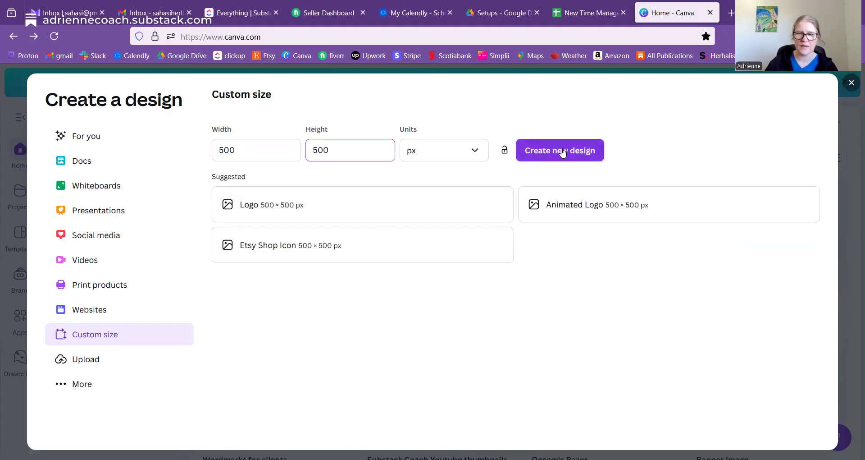
pyautogui.click(562, 152)
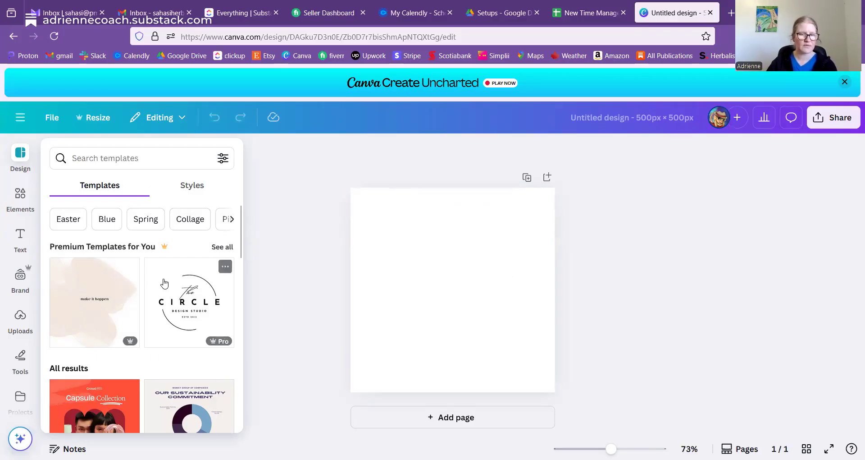
# Look through the template suggestions and the element categories, from shapes and graphics to tables, frames and grids.
pyautogui.scroll(-3, 175, 281)
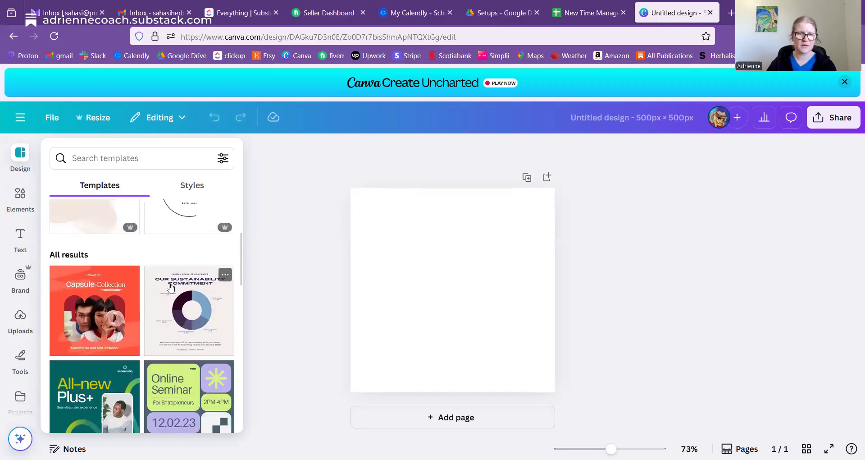
pyautogui.scroll(3, 176, 283)
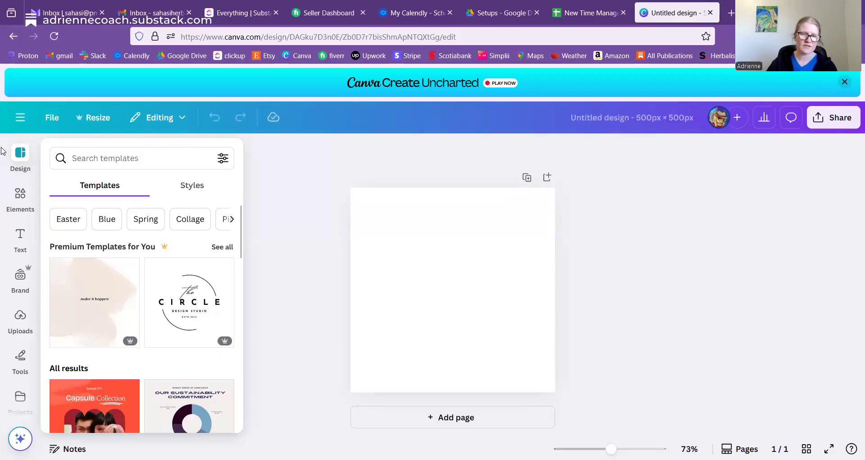
pyautogui.click(20, 198)
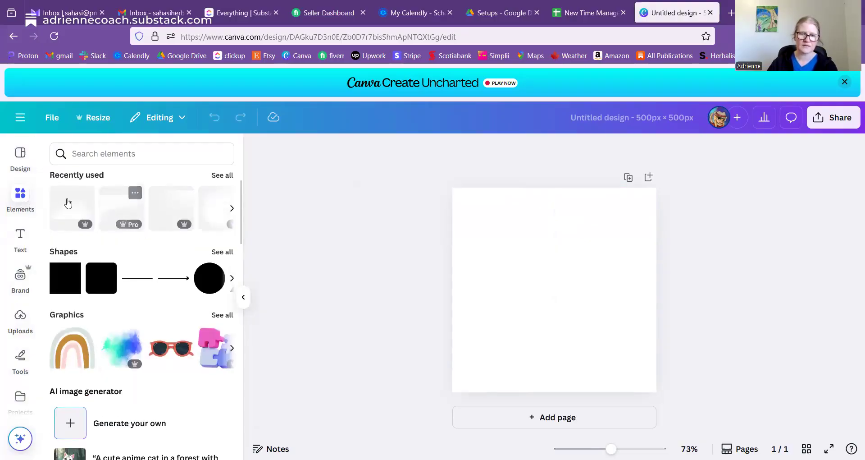
pyautogui.scroll(-2, 98, 268)
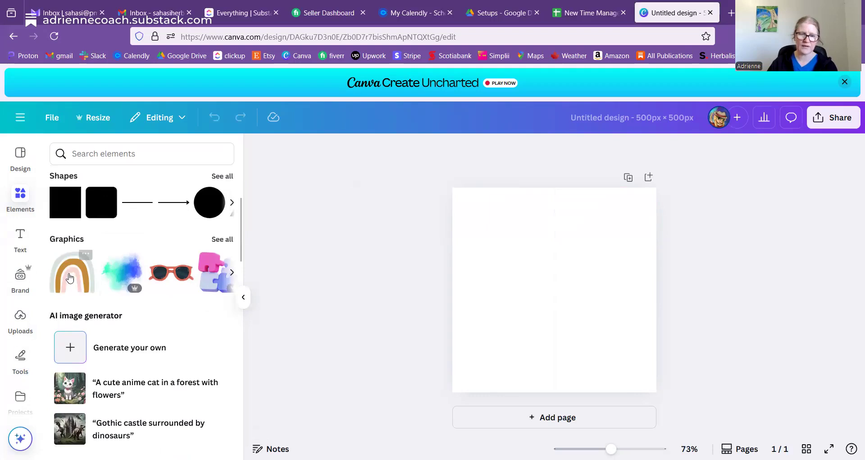
pyautogui.scroll(-3, 57, 225)
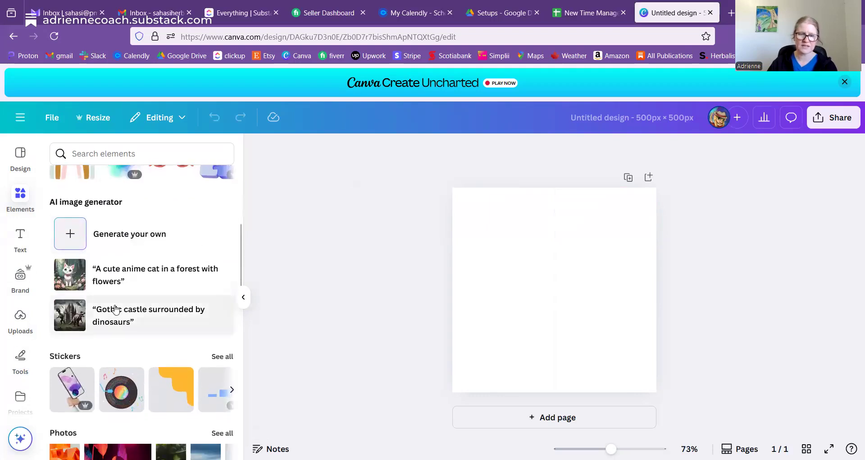
pyautogui.scroll(-3, 154, 232)
pyautogui.scroll(-3, 58, 289)
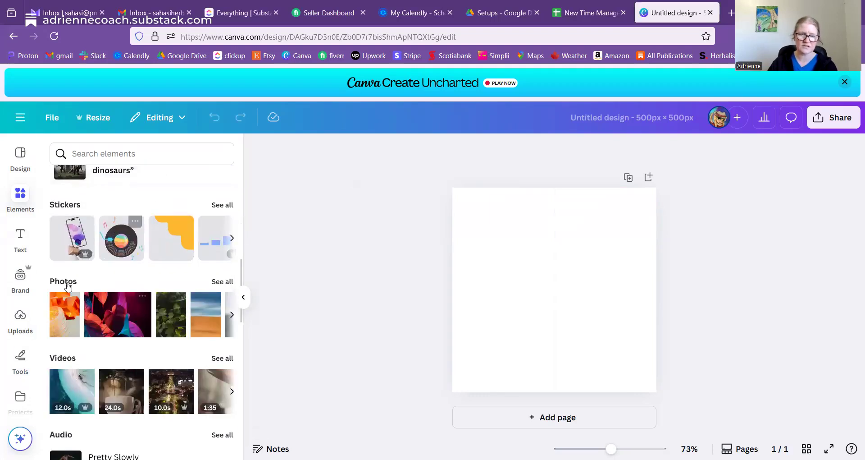
pyautogui.scroll(-2, 68, 315)
pyautogui.scroll(-6, 90, 315)
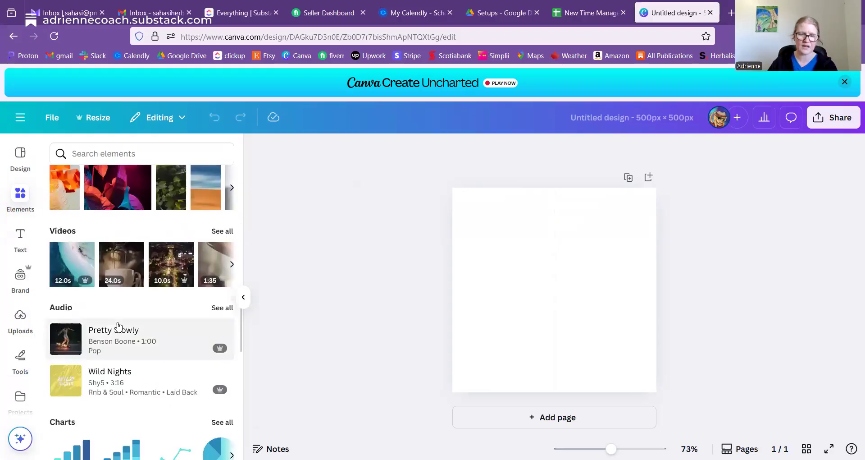
pyautogui.scroll(-4, 131, 337)
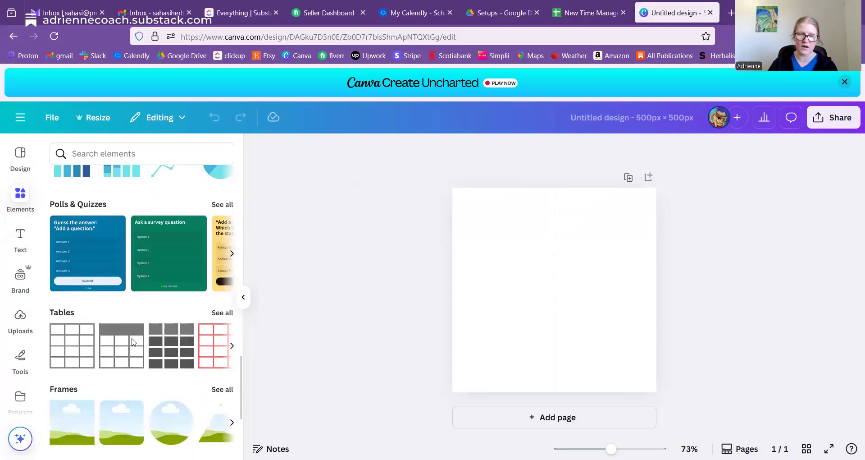
pyautogui.scroll(-1, 132, 341)
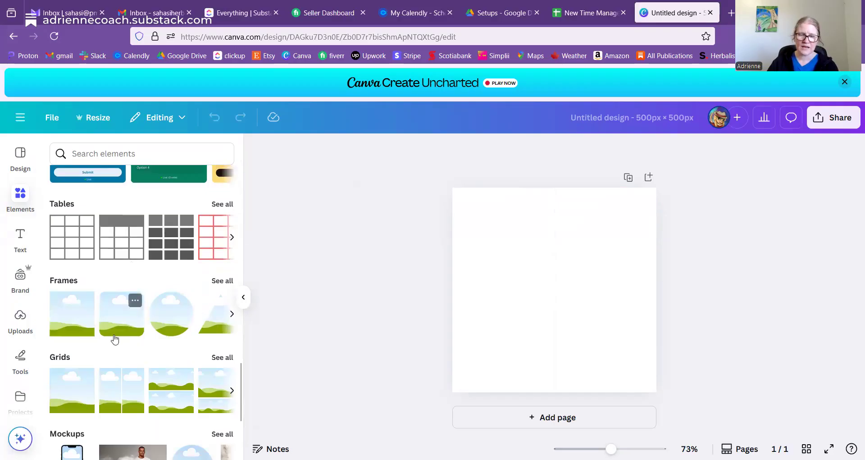
pyautogui.scroll(15, 151, 343)
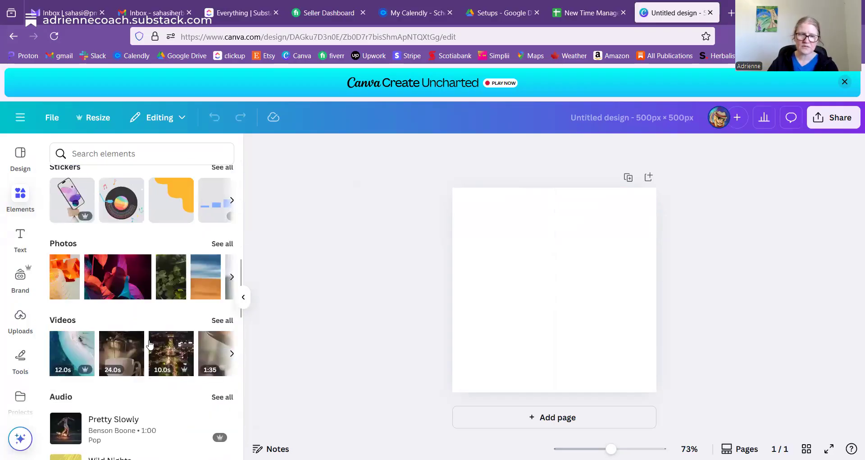
pyautogui.scroll(5, 151, 343)
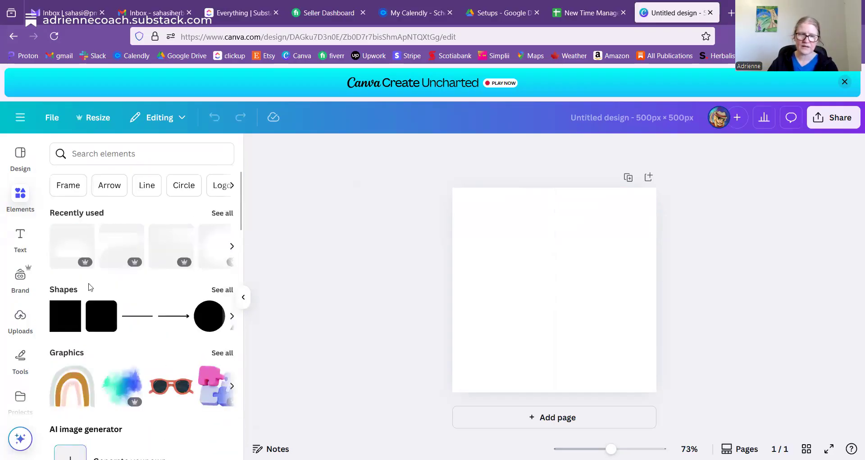
pyautogui.scroll(-3, 139, 363)
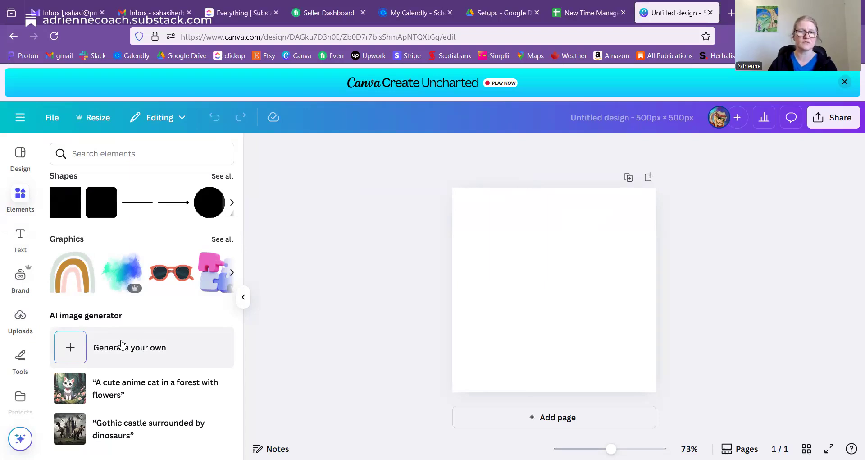
# Look at the uploaded images and the file upload dialog without choosing a file.
pyautogui.click(19, 320)
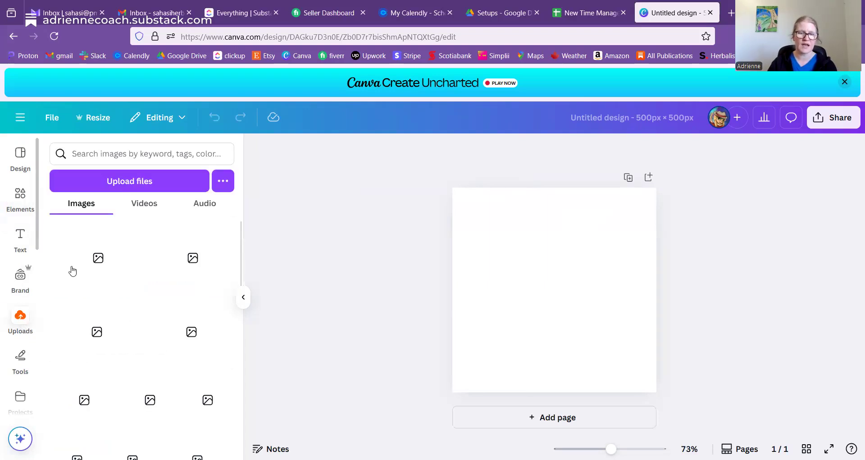
pyautogui.click(138, 189)
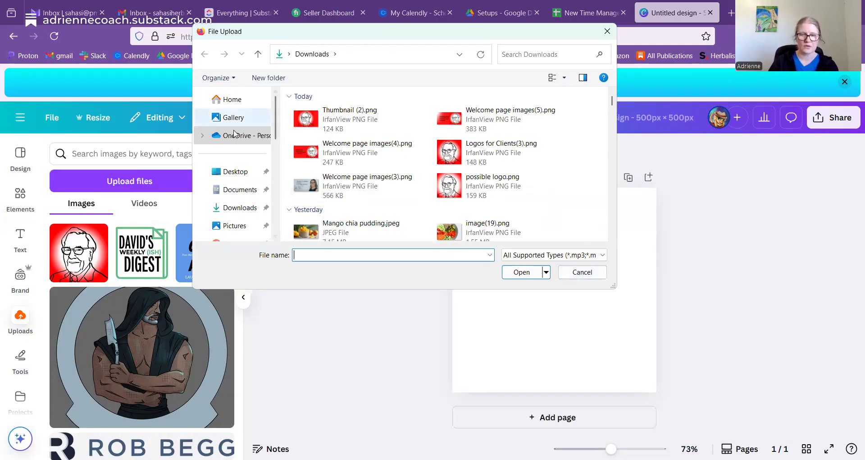
pyautogui.click(597, 273)
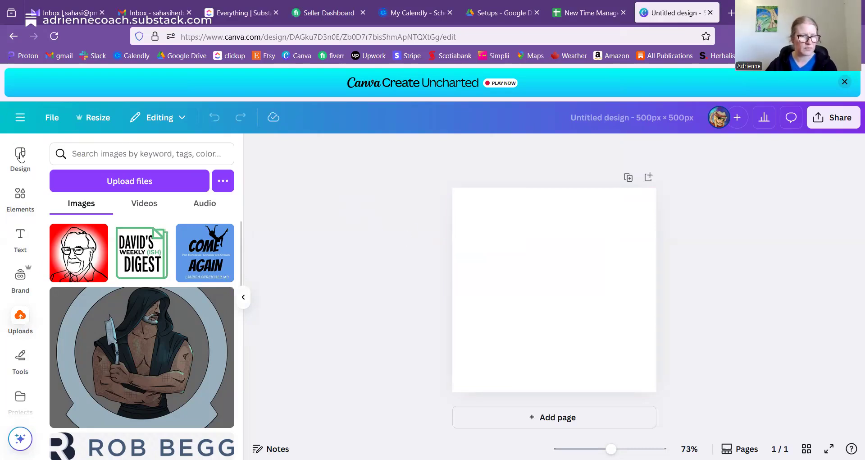
# Search the graphics elements for "willow branch".
pyautogui.click(18, 198)
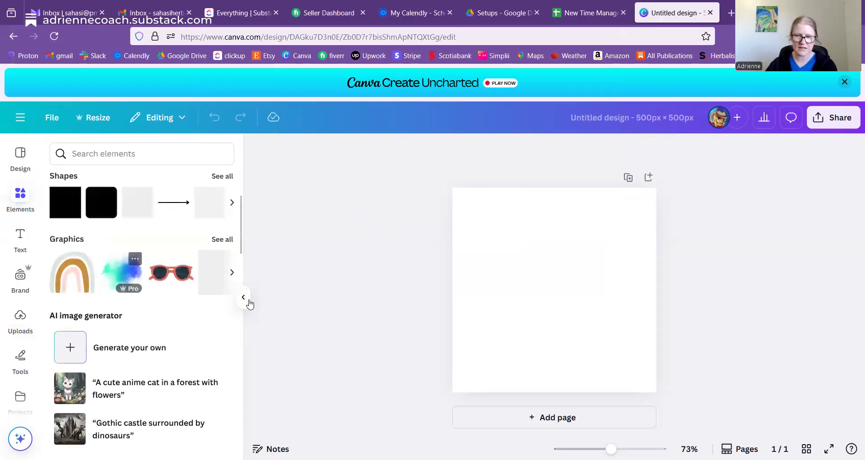
pyautogui.click(76, 241)
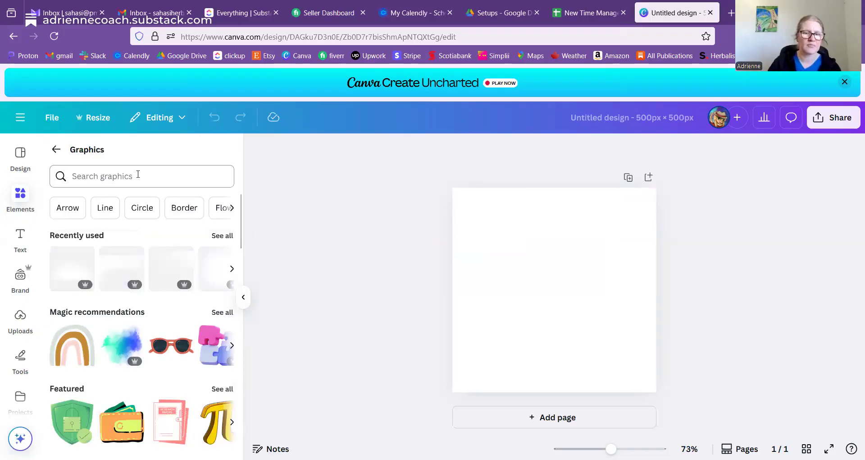
pyautogui.click(138, 174)
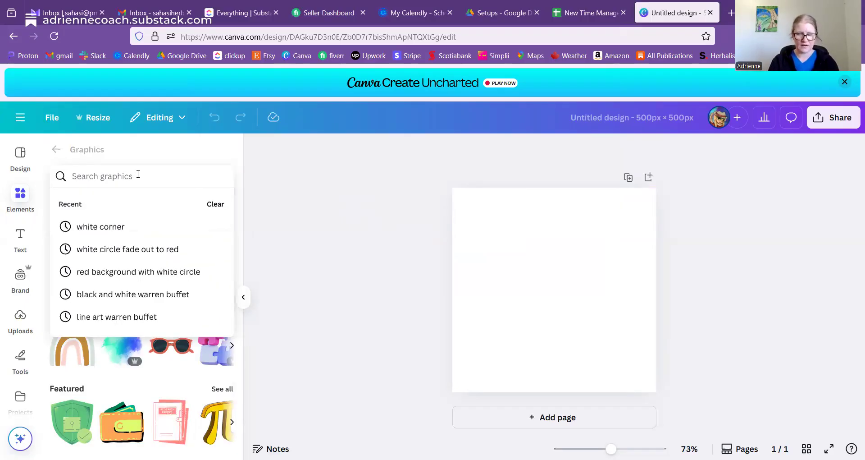
pyautogui.write('wi')
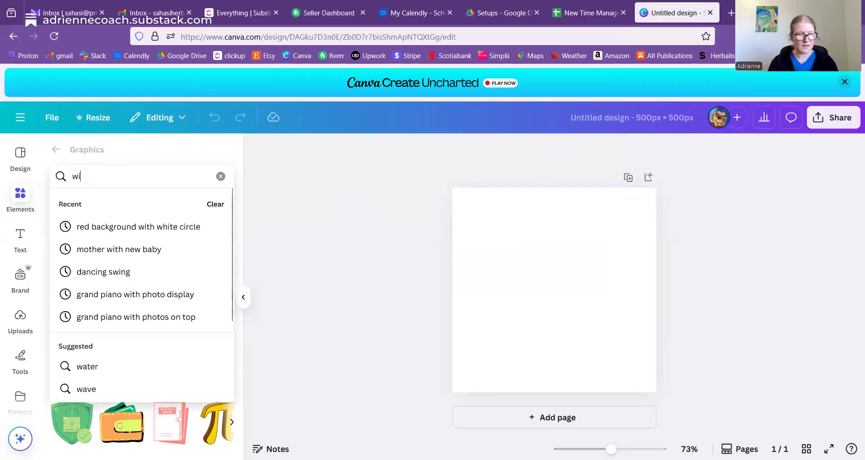
pyautogui.write('llow branch')
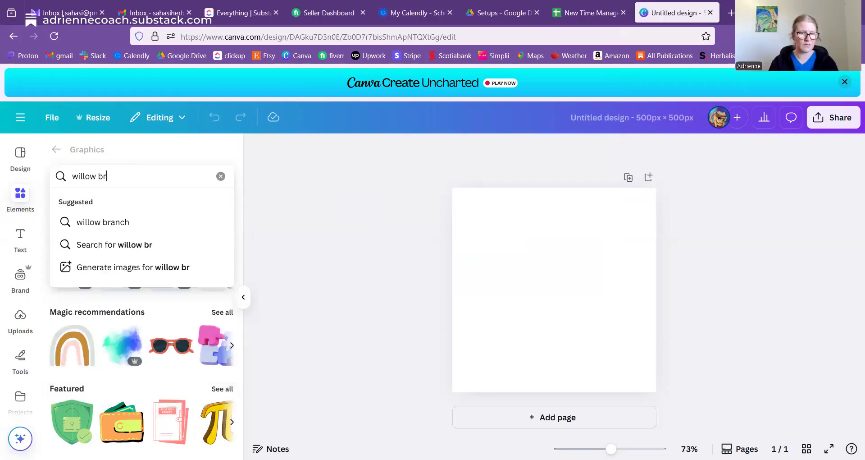
pyautogui.press('Return')
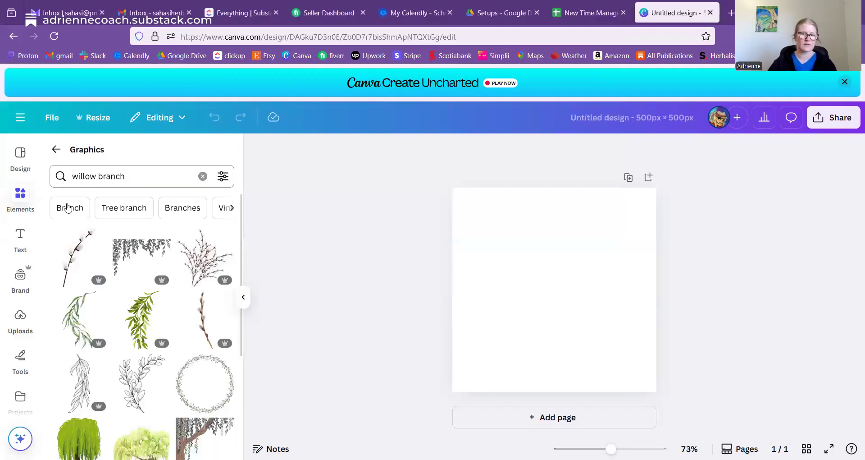
# Add the drooping green watercolour willow branch to the page and enlarge it to roughly the full page height.
pyautogui.scroll(-1, 123, 300)
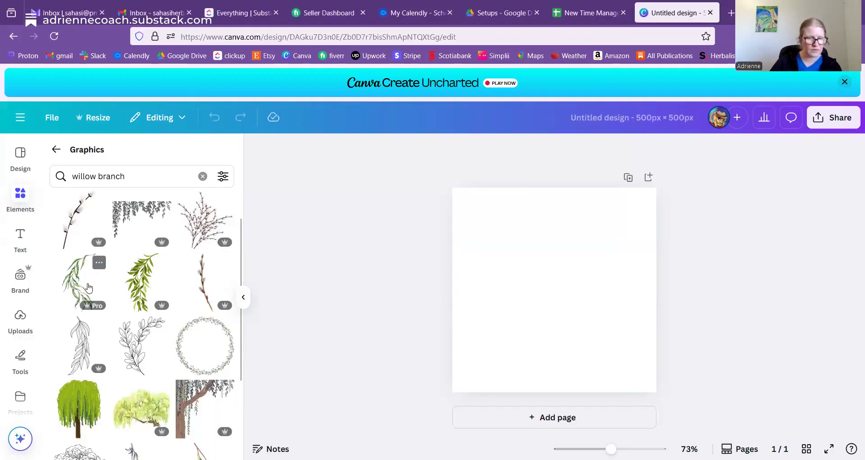
pyautogui.click(81, 293)
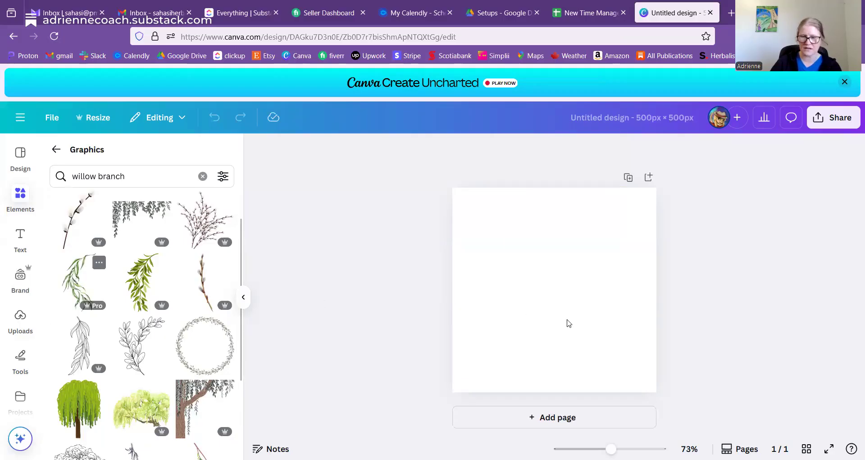
pyautogui.moveTo(604, 207); pyautogui.dragTo(623, 201)
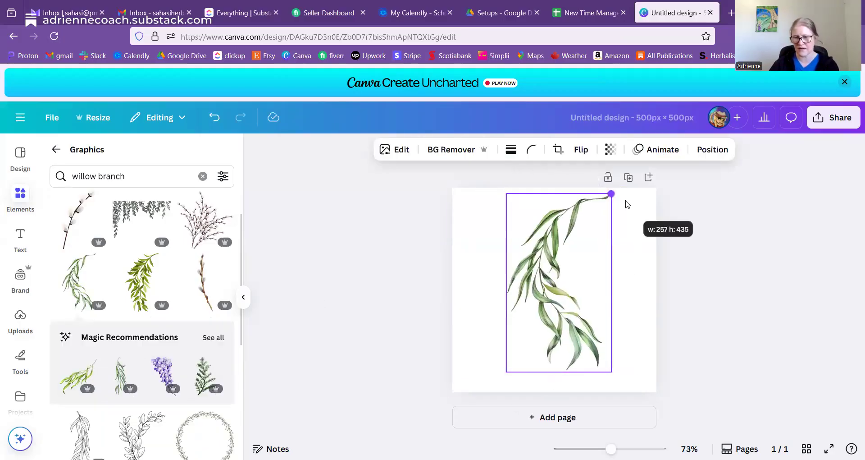
pyautogui.moveTo(506, 371); pyautogui.dragTo(496, 388)
# Rotate the willow branch so it sweeps from the page's left side to its upper right, and enlarge it well beyond the page edges.
pyautogui.moveTo(637, 290); pyautogui.dragTo(525, 242)
pyautogui.moveTo(538, 327); pyautogui.dragTo(549, 326)
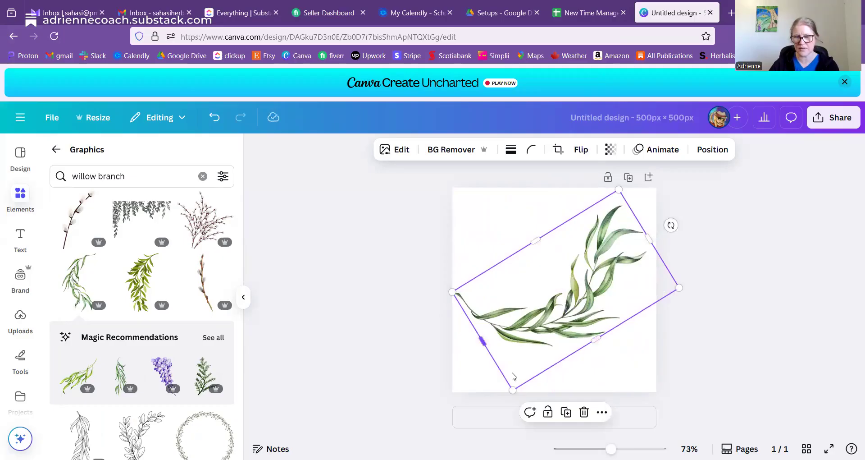
pyautogui.moveTo(512, 396); pyautogui.dragTo(501, 410)
pyautogui.moveTo(617, 188); pyautogui.dragTo(654, 121)
pyautogui.moveTo(501, 411); pyautogui.dragTo(456, 459)
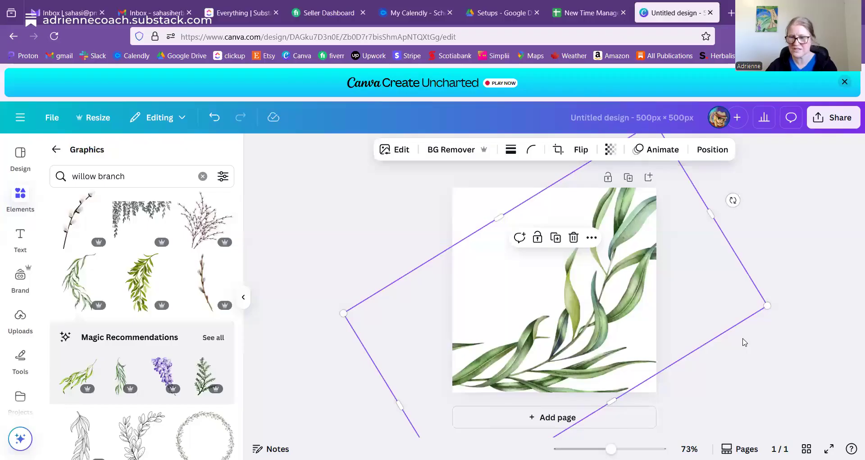
pyautogui.moveTo(766, 304); pyautogui.dragTo(858, 293)
pyautogui.moveTo(344, 311); pyautogui.dragTo(243, 304)
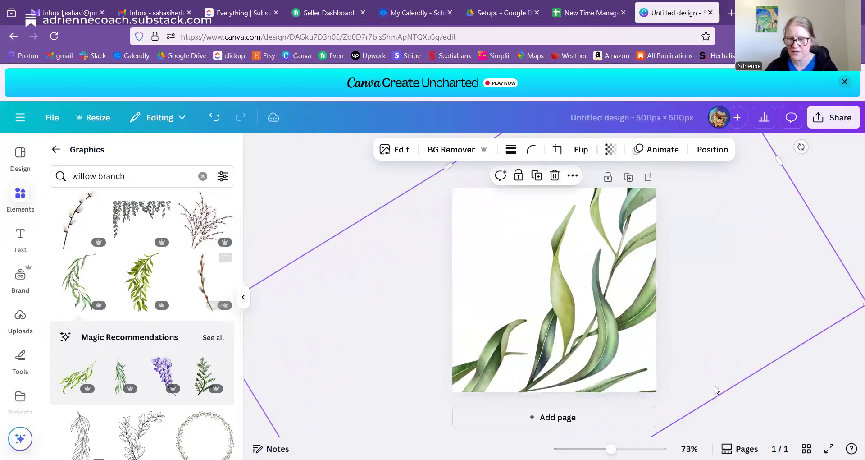
# Enlarge the willow branch slightly more and position it so its leaves fill only the page's lower-right corner.
pyautogui.moveTo(632, 331); pyautogui.dragTo(670, 357)
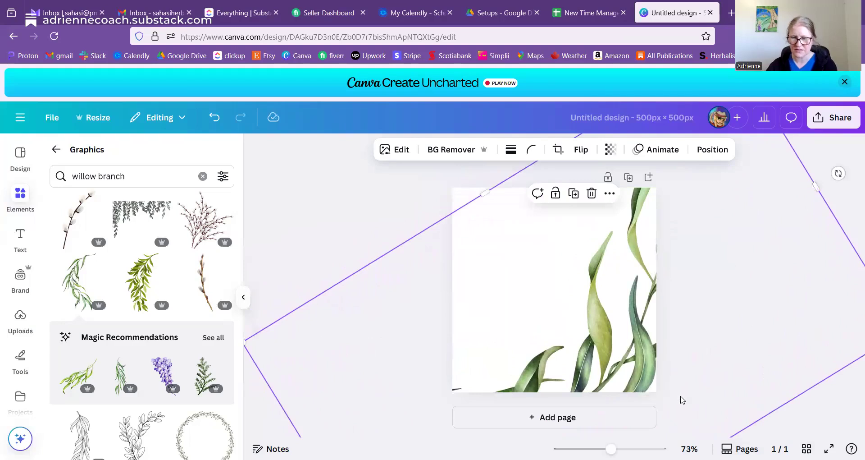
pyautogui.moveTo(611, 448); pyautogui.dragTo(586, 448)
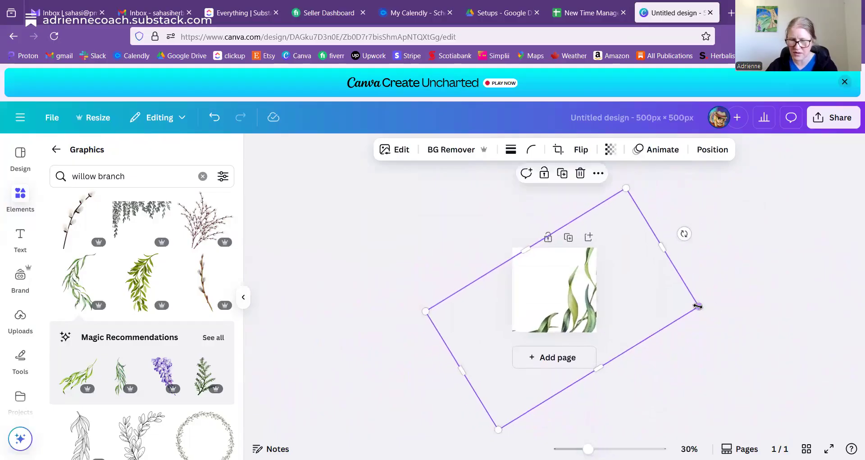
pyautogui.moveTo(698, 305); pyautogui.dragTo(725, 305)
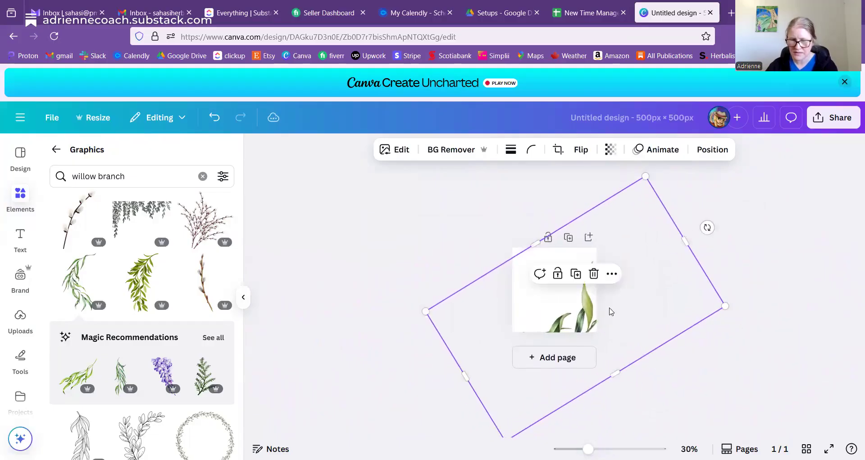
pyautogui.moveTo(592, 310); pyautogui.dragTo(590, 297)
pyautogui.click(436, 249)
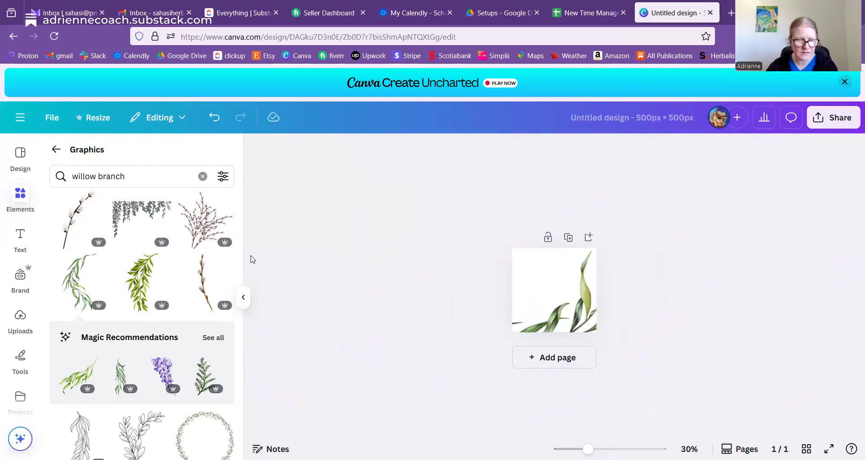
# Switch the text styles from the Substack Coach brand kit to the Symphony Herbs brand kit.
pyautogui.scroll(-1, 112, 341)
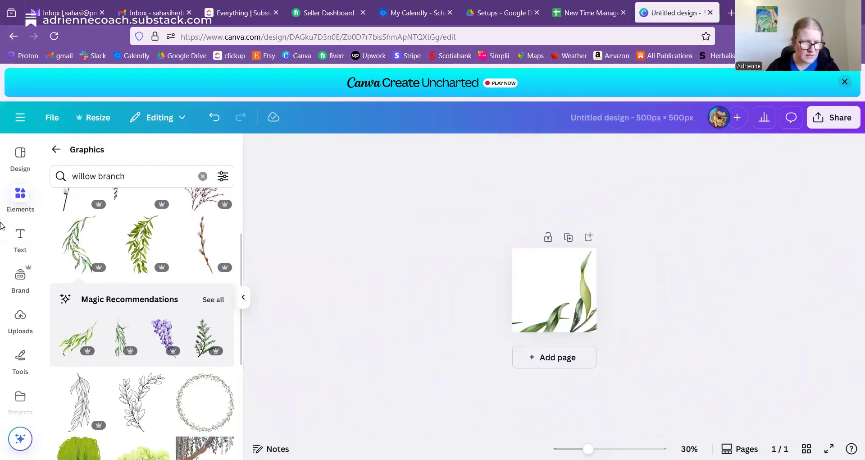
pyautogui.click(20, 239)
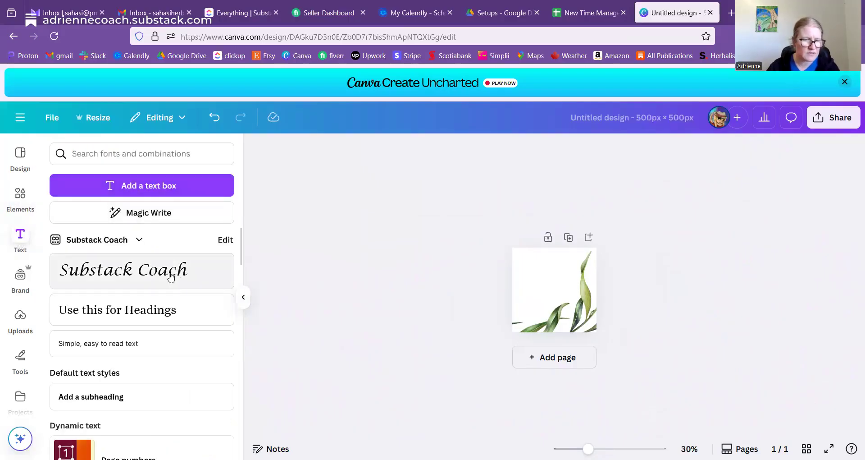
pyautogui.click(112, 243)
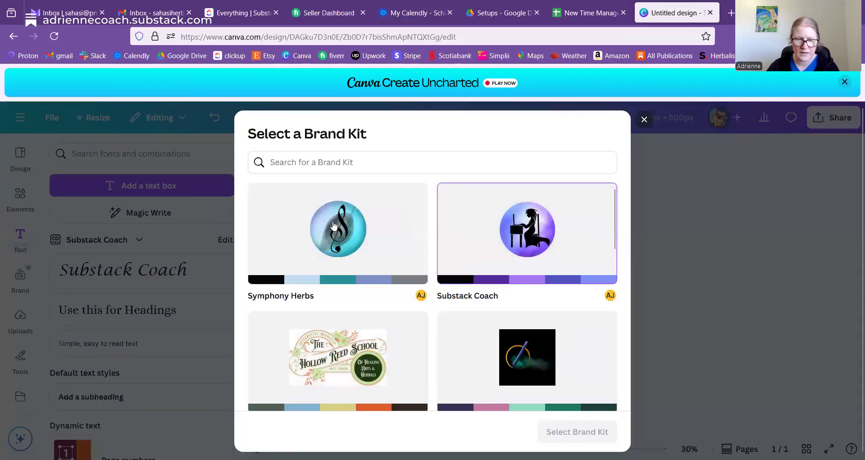
pyautogui.click(334, 225)
pyautogui.click(603, 428)
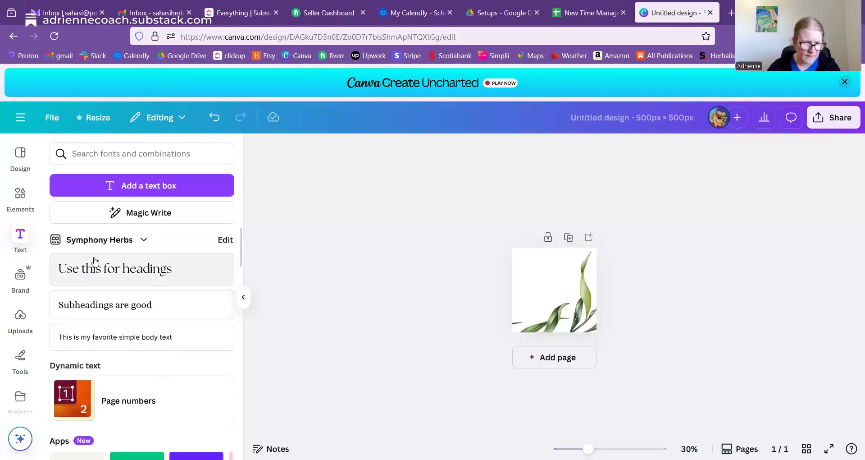
# Add a heading in the brand kit's heading style to the page and replace its text with "WR".
pyautogui.click(97, 271)
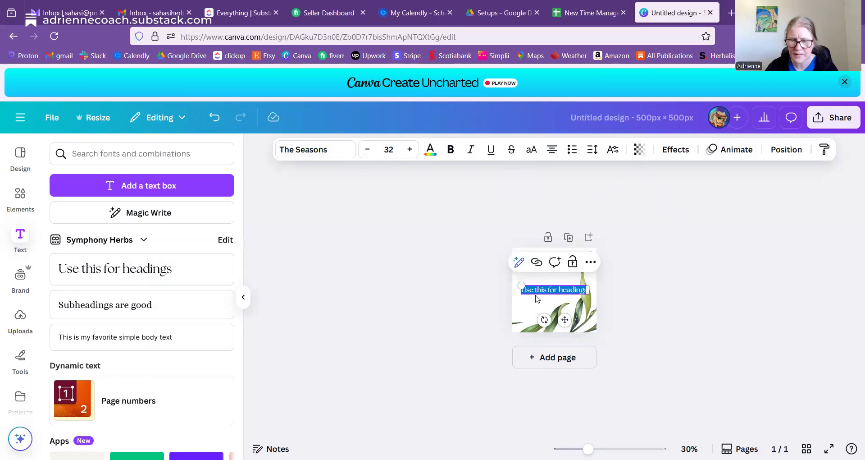
pyautogui.scroll(5, 528, 316)
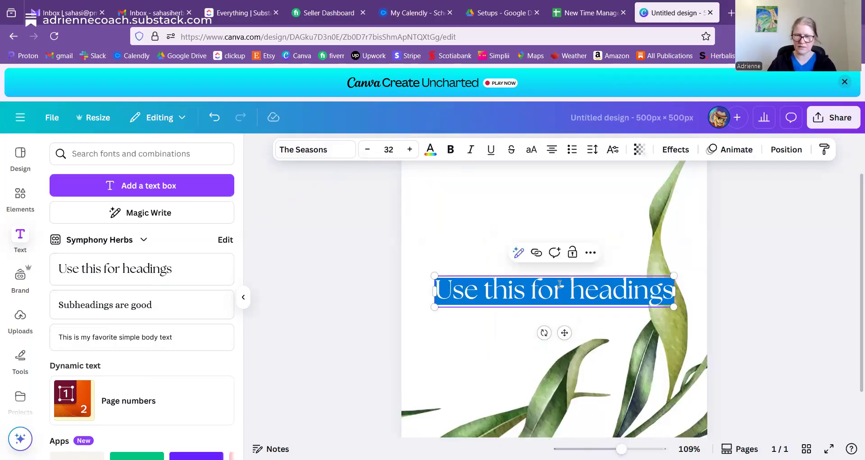
pyautogui.tripleClick(527, 291)
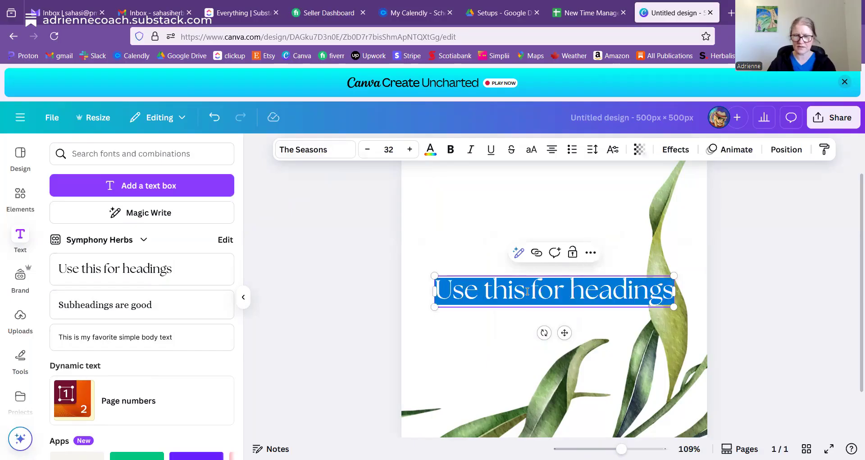
pyautogui.write('WR')
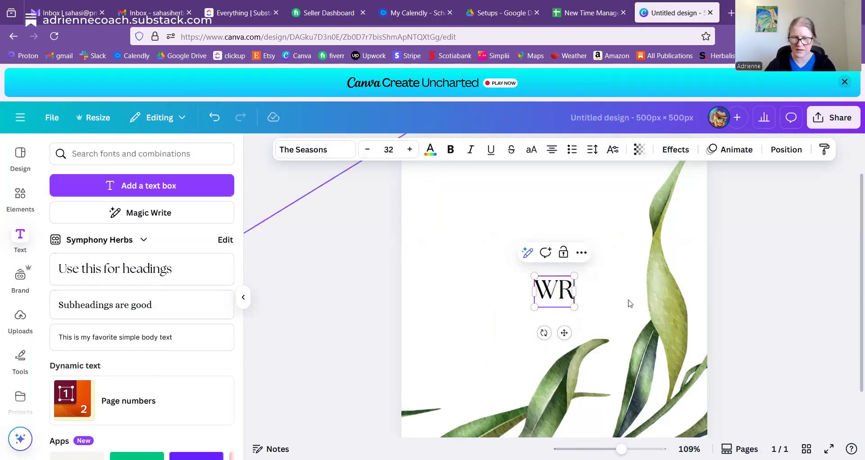
# Enlarge the "WR" heading to about size 203 so it spans most of the page width.
pyautogui.moveTo(621, 448); pyautogui.dragTo(614, 449)
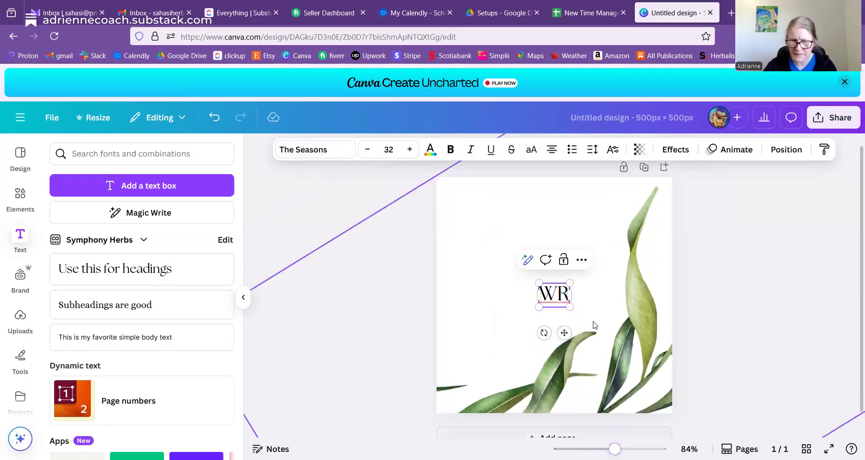
pyautogui.moveTo(532, 310); pyautogui.dragTo(437, 387)
pyautogui.moveTo(569, 283); pyautogui.dragTo(629, 235)
pyautogui.click(552, 287)
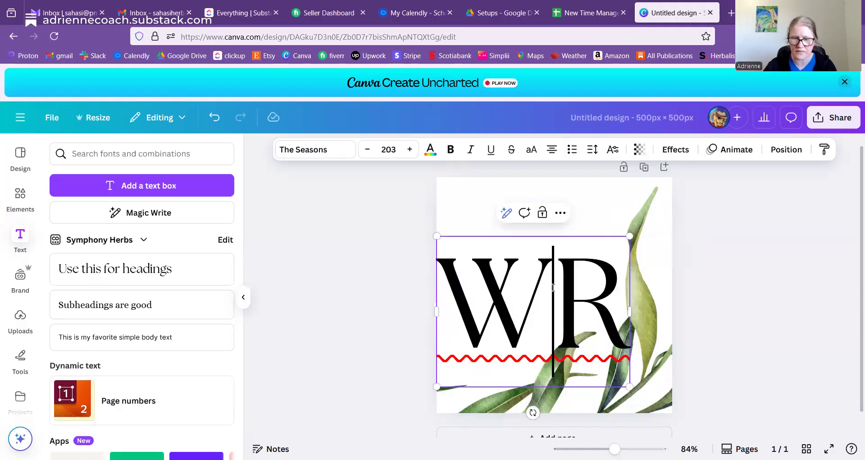
pyautogui.click(606, 209)
# Search the fonts for "script" for the "WR" lettering.
pyautogui.click(558, 281)
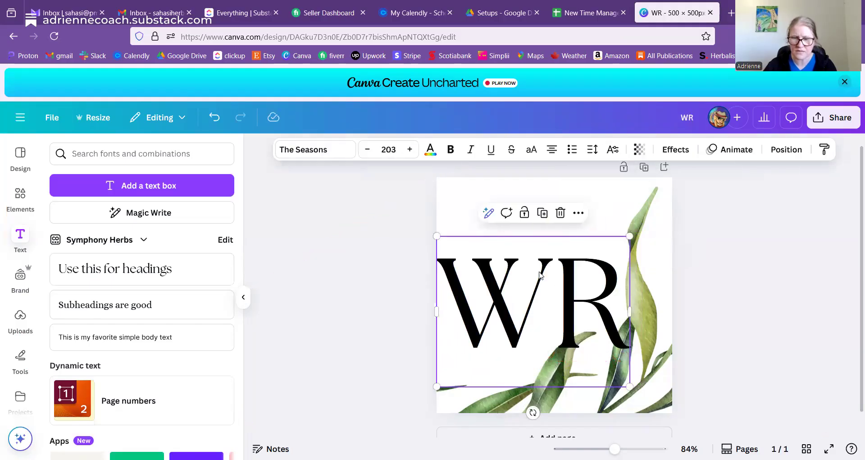
pyautogui.click(310, 151)
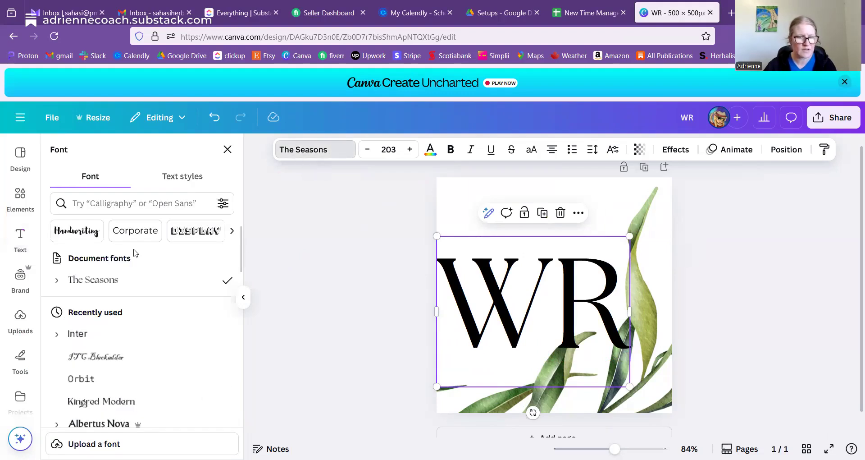
pyautogui.click(106, 204)
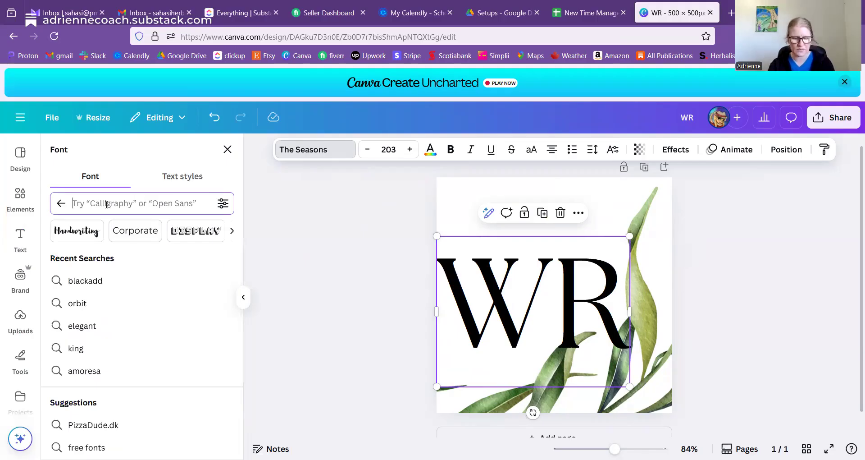
pyautogui.write('script')
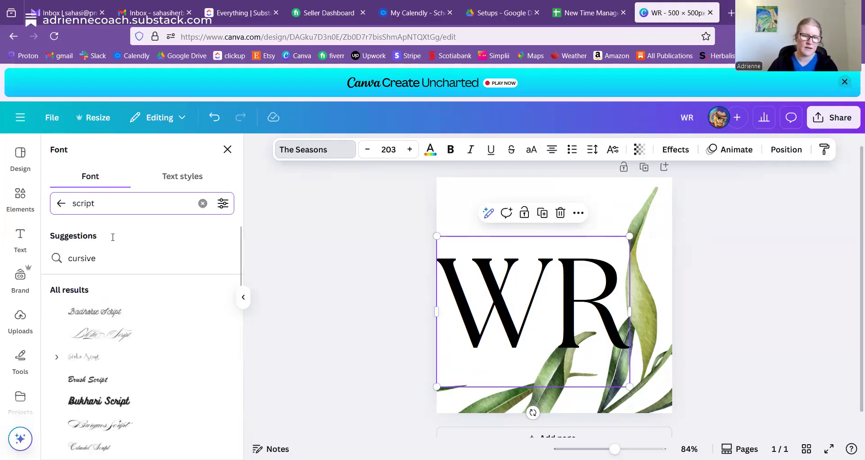
# Browse the script fonts, try Slight on the "WR" lettering, and apply Monotype Corsiva instead.
pyautogui.scroll(-5, 121, 304)
pyautogui.scroll(-3, 125, 305)
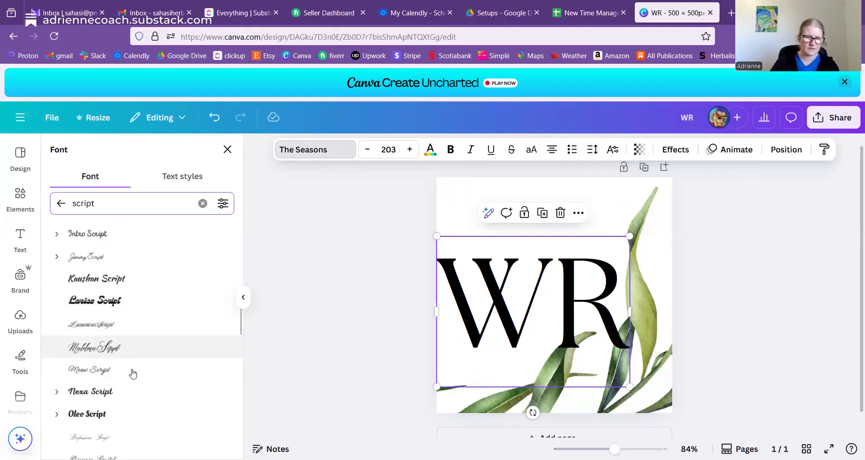
pyautogui.scroll(-5, 132, 373)
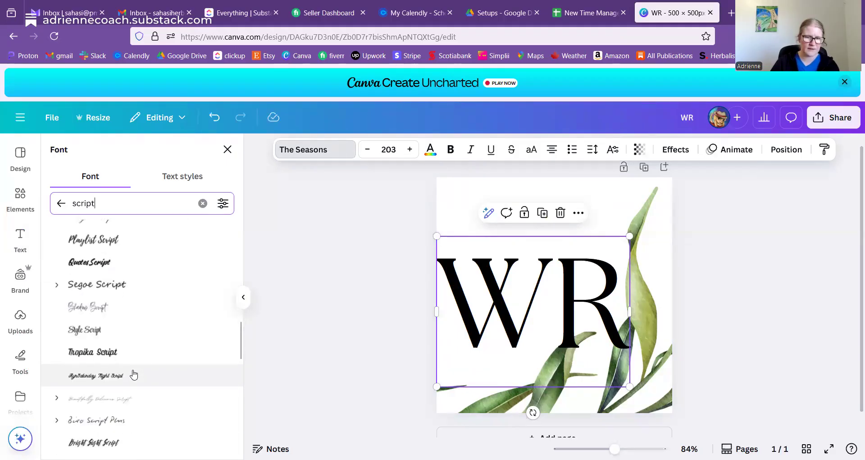
pyautogui.scroll(-5, 137, 361)
pyautogui.scroll(-6, 141, 369)
pyautogui.scroll(-4, 143, 375)
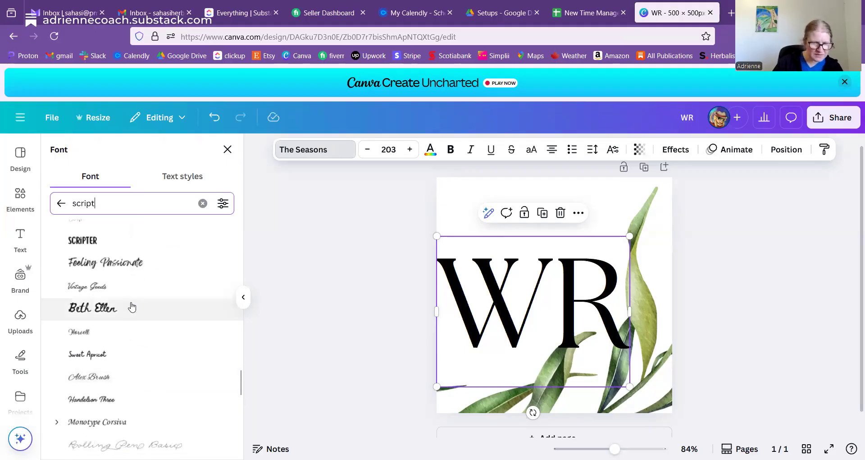
pyautogui.scroll(-3, 139, 332)
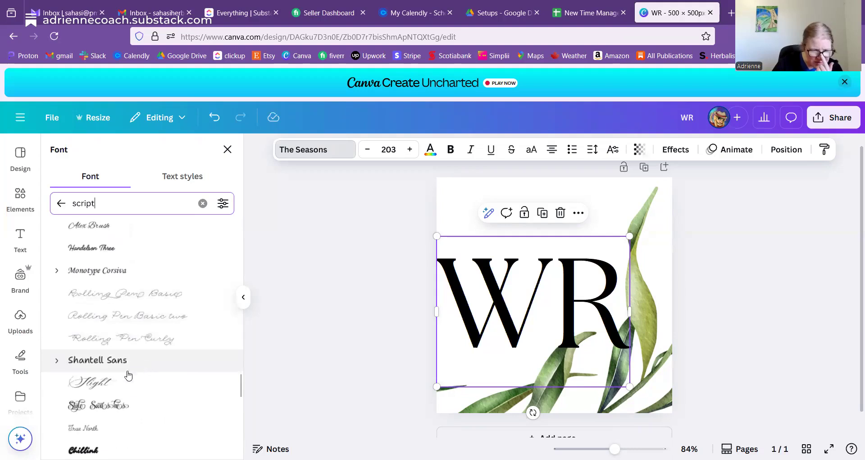
pyautogui.click(122, 382)
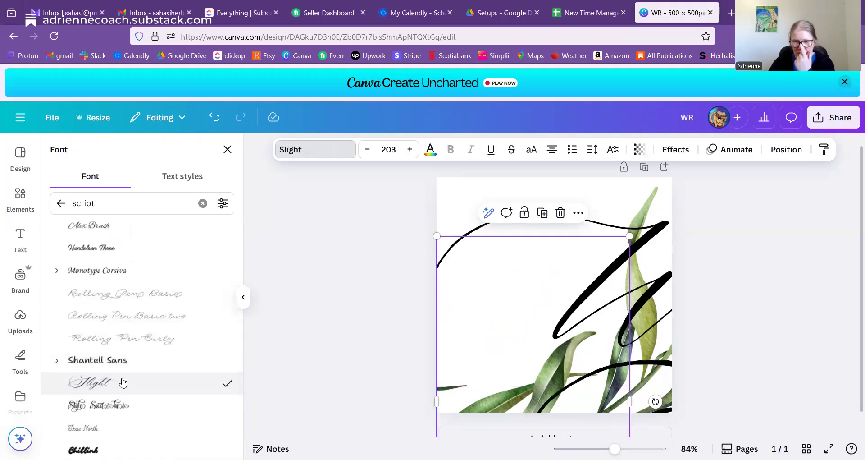
pyautogui.click(131, 273)
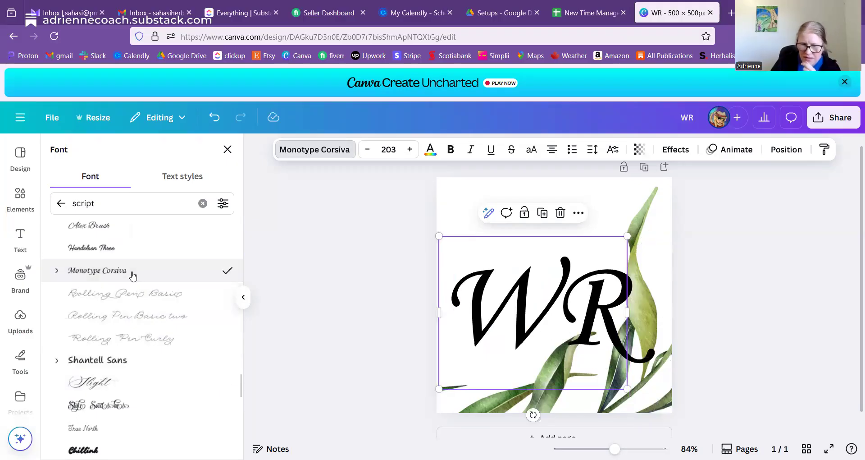
# Resize the "WR" lettering to about size 224 so the letters nearly fill the page width.
pyautogui.moveTo(546, 318); pyautogui.dragTo(565, 309)
pyautogui.moveTo(648, 229); pyautogui.dragTo(614, 253)
pyautogui.moveTo(540, 311)
pyautogui.mouseDown()
pyautogui.moveTo(554, 298)
pyautogui.moveTo(555, 309)
pyautogui.mouseUp()
pyautogui.moveTo(477, 256); pyautogui.dragTo(423, 213)
pyautogui.moveTo(631, 381); pyautogui.dragTo(636, 384)
pyautogui.moveTo(553, 315); pyautogui.dragTo(556, 314)
pyautogui.moveTo(432, 379); pyautogui.dragTo(438, 375)
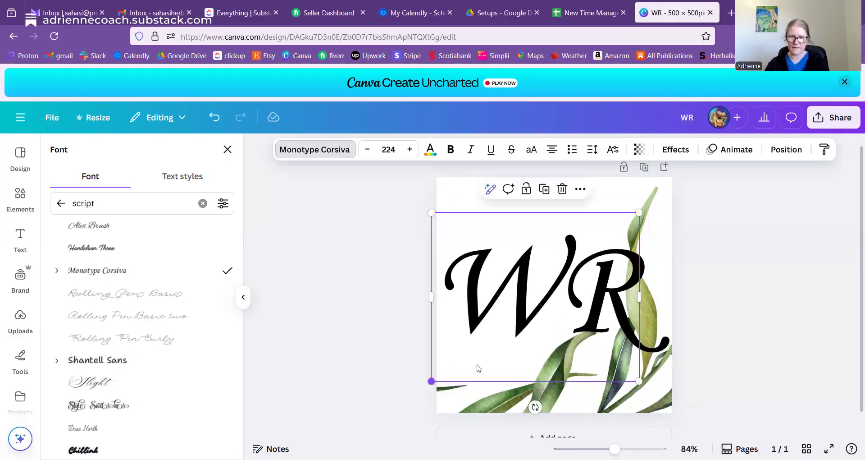
# Align the "WR" lettering with the page's vertical centre and deselect it.
pyautogui.moveTo(553, 311)
pyautogui.mouseDown()
pyautogui.moveTo(552, 329)
pyautogui.moveTo(549, 304)
pyautogui.mouseUp()
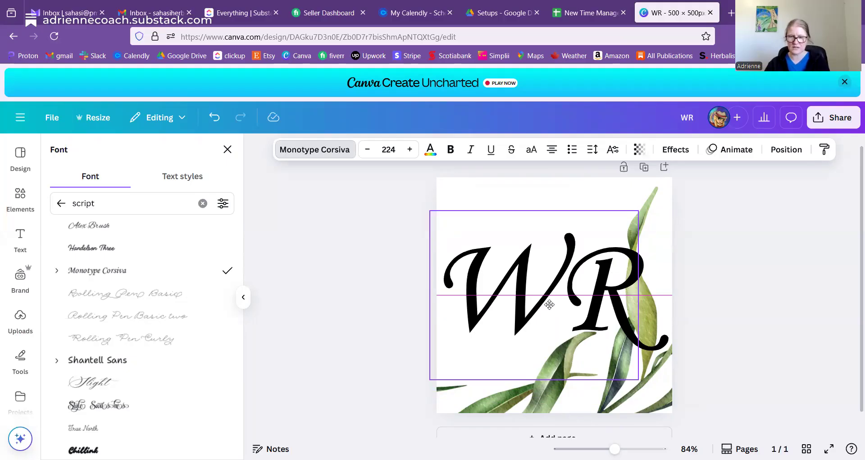
pyautogui.moveTo(549, 305); pyautogui.dragTo(549, 305)
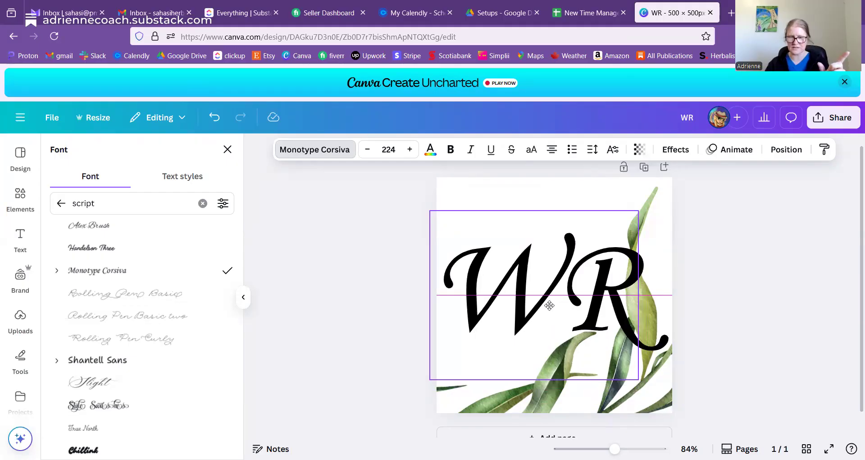
pyautogui.moveTo(549, 305); pyautogui.dragTo(549, 305)
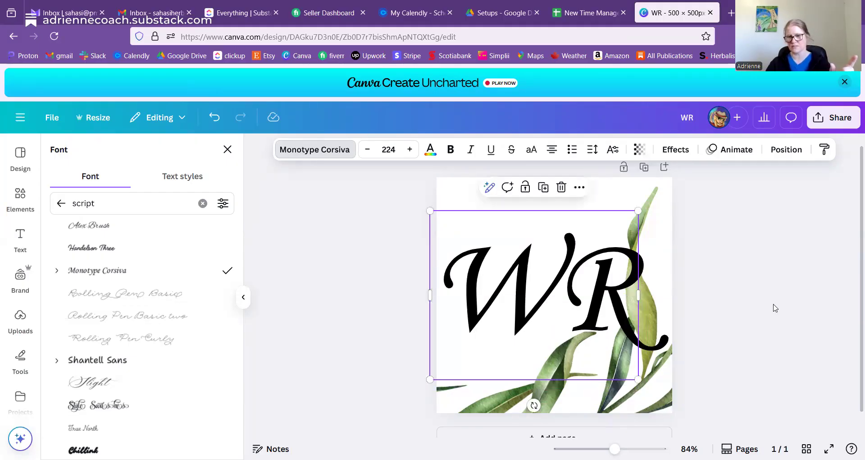
pyautogui.press('Escape')
pyautogui.press('Escape')
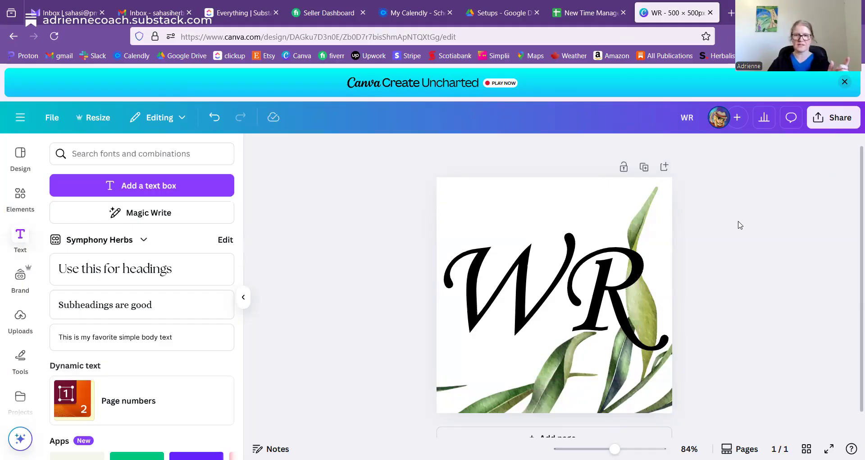
# Download the finished "WR" design as a PNG at 500 × 500 px.
pyautogui.click(834, 123)
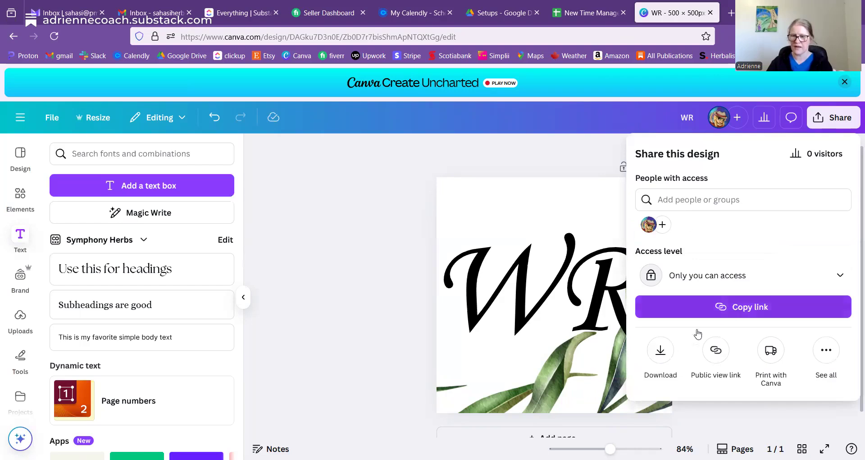
pyautogui.click(664, 352)
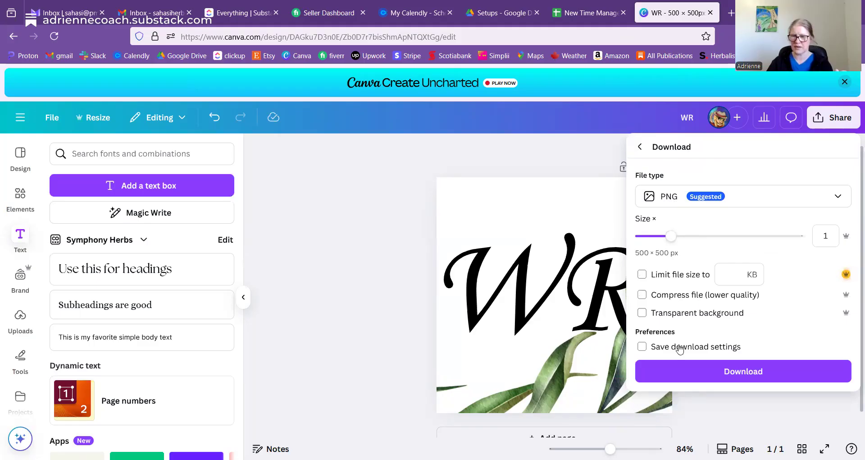
pyautogui.click(760, 375)
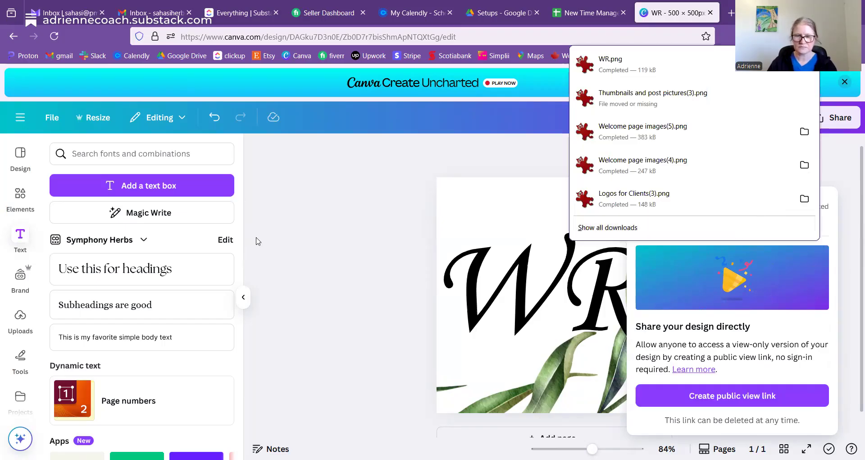
pyautogui.click(523, 215)
# Create a new blank custom-size design 1800 px wide and 800 px high.
pyautogui.moveTo(623, 12)
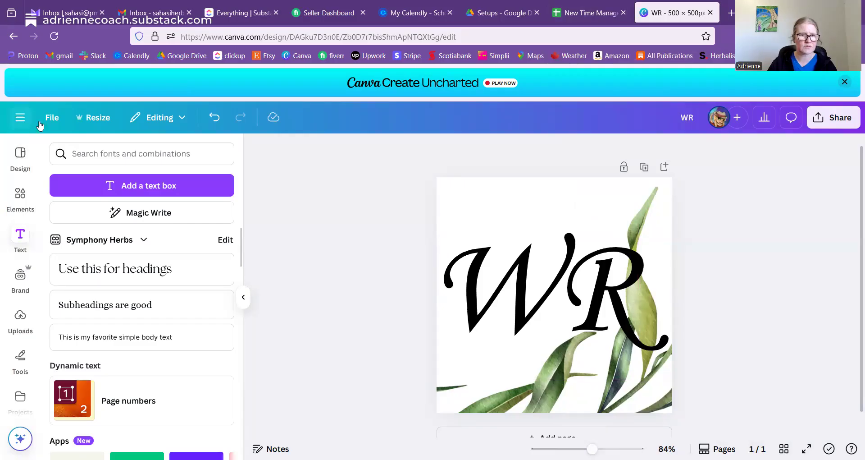
pyautogui.click(15, 118)
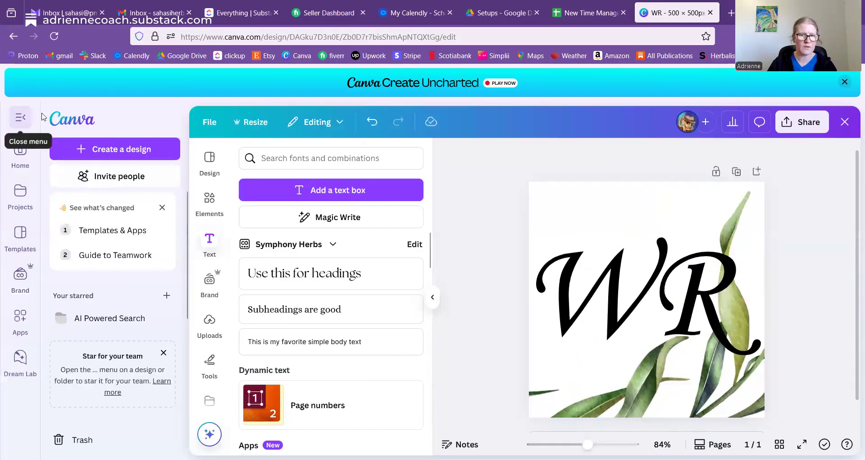
pyautogui.click(117, 150)
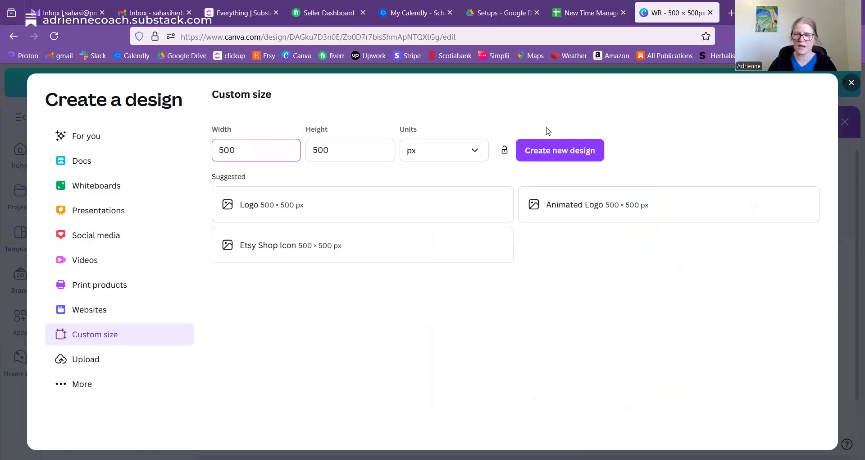
pyautogui.moveTo(238, 151); pyautogui.dragTo(204, 151)
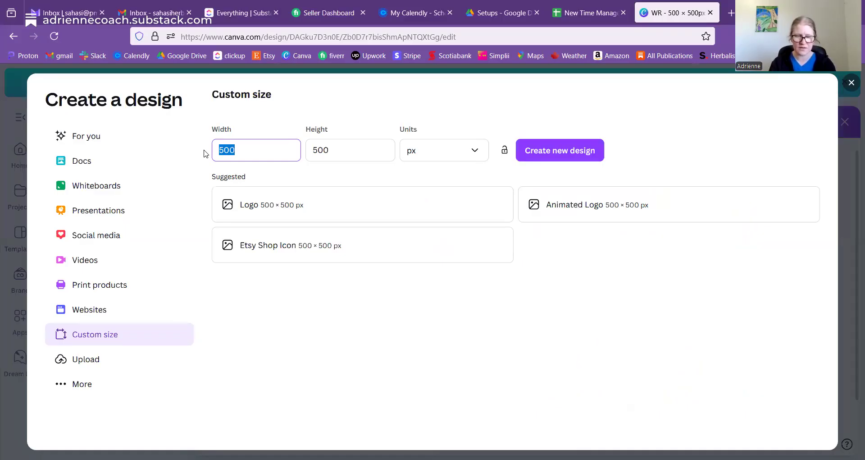
pyautogui.write('18')
pyautogui.press('Tab')
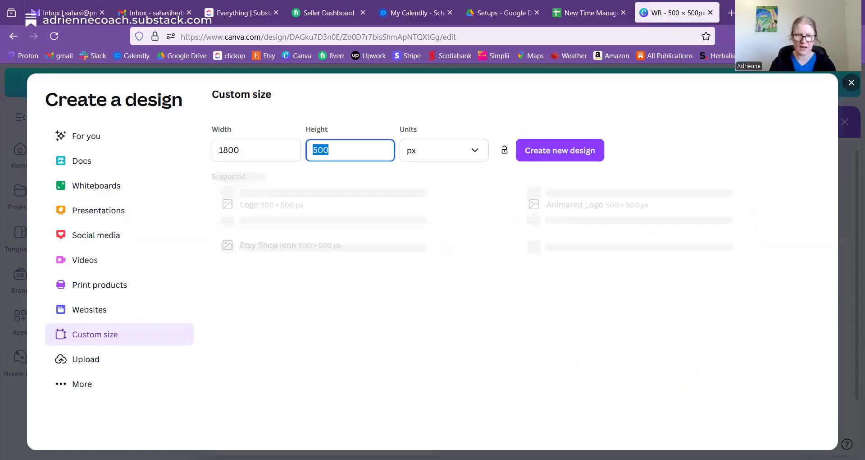
pyautogui.write('800')
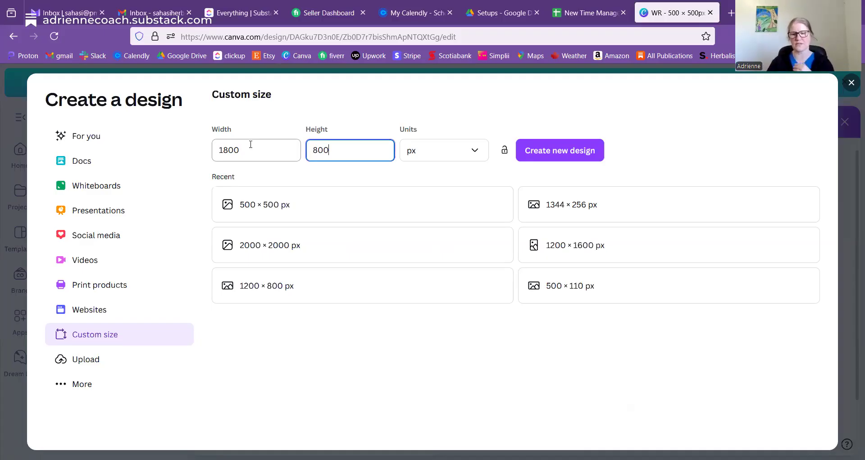
pyautogui.click(558, 153)
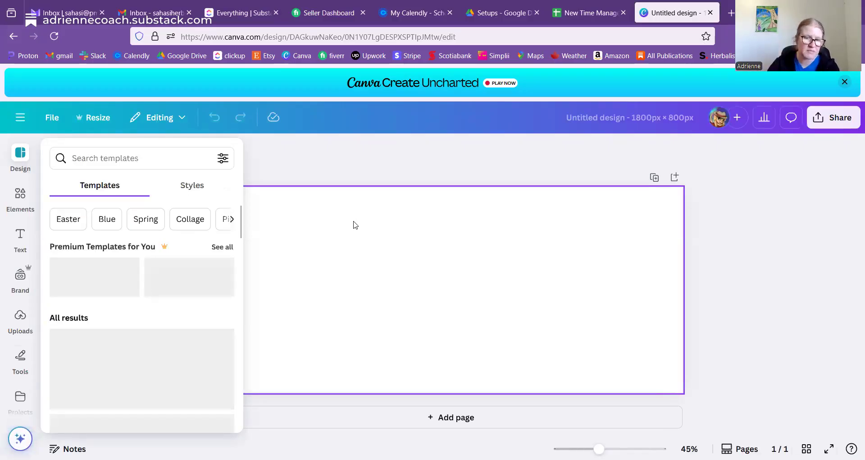
# Add the recently used watercolor willow branch graphic to the blank page.
pyautogui.click(385, 175)
pyautogui.click(21, 316)
pyautogui.click(20, 159)
pyautogui.click(19, 198)
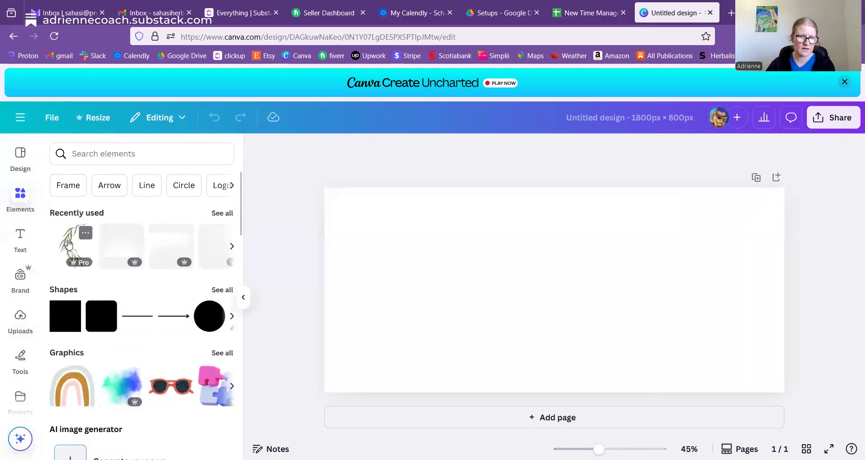
pyautogui.click(69, 245)
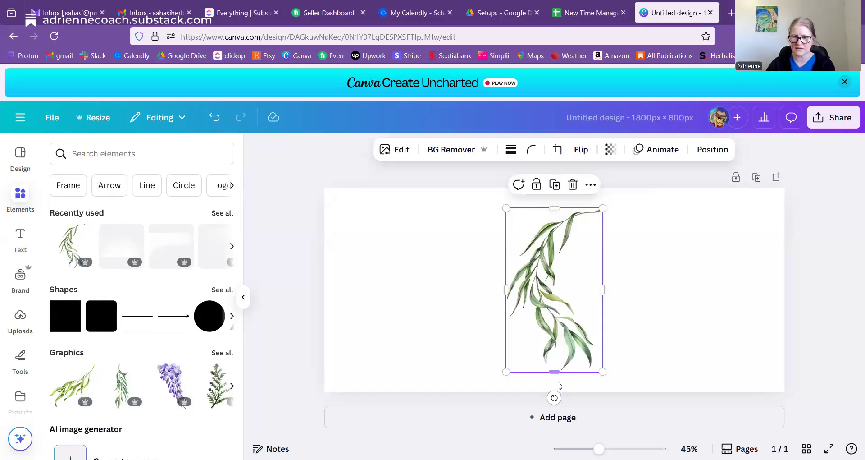
# Rotate and enlarge the willow branch so it curves around the page's lower-right corner, running off the edges.
pyautogui.moveTo(554, 397); pyautogui.dragTo(666, 315)
pyautogui.moveTo(563, 315); pyautogui.dragTo(439, 338)
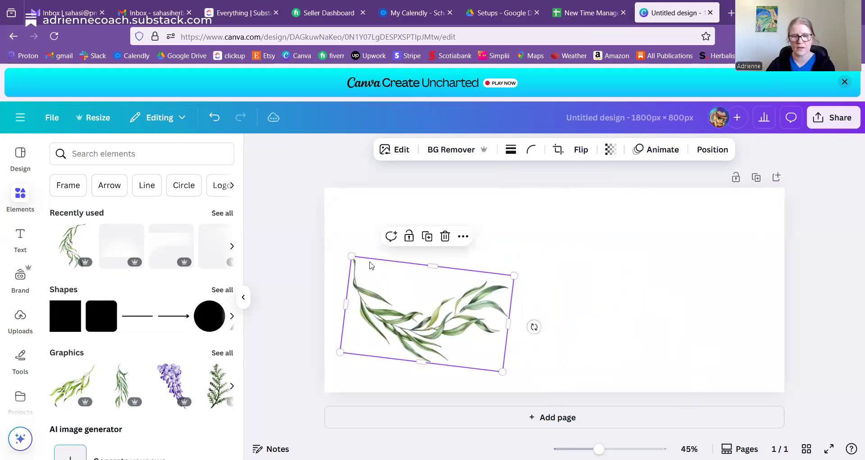
pyautogui.moveTo(549, 264); pyautogui.dragTo(608, 245)
pyautogui.moveTo(618, 311); pyautogui.dragTo(579, 177)
pyautogui.moveTo(519, 346); pyautogui.dragTo(743, 318)
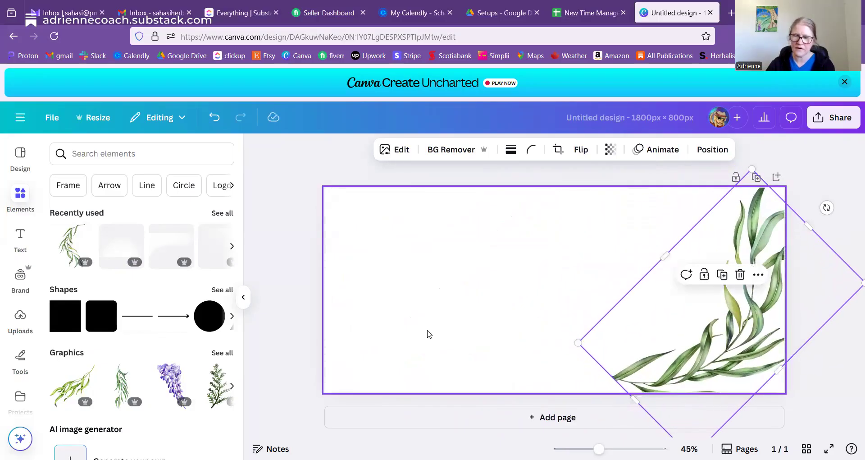
pyautogui.click(429, 333)
# Duplicate the willow branch and rotate the copy to frame the page's left edge and upper-left corner.
pyautogui.click(748, 354)
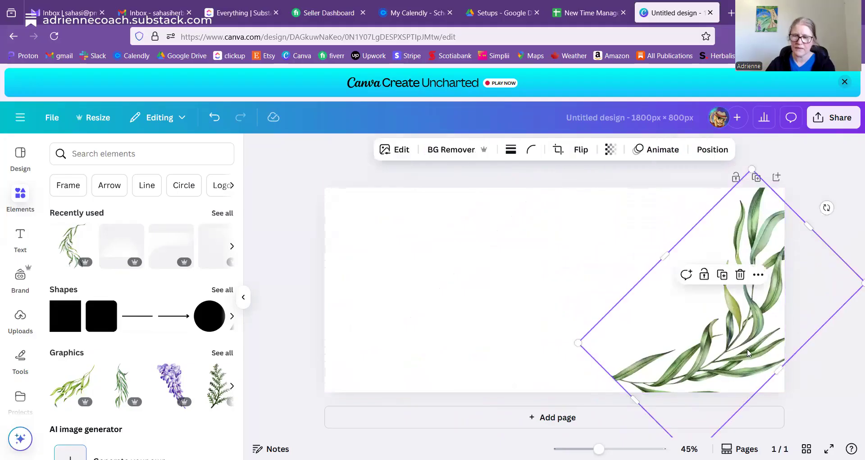
pyautogui.click(723, 275)
pyautogui.moveTo(733, 357); pyautogui.dragTo(465, 336)
pyautogui.moveTo(563, 193); pyautogui.dragTo(404, 359)
pyautogui.moveTo(426, 289); pyautogui.dragTo(346, 263)
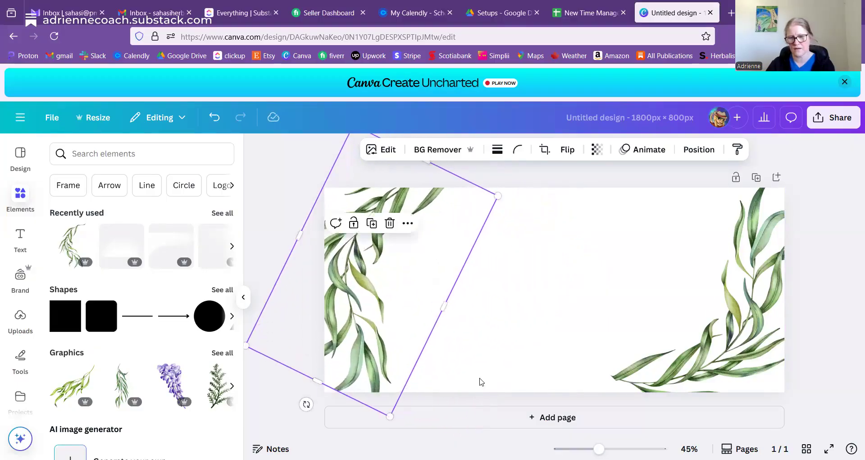
pyautogui.press('Escape')
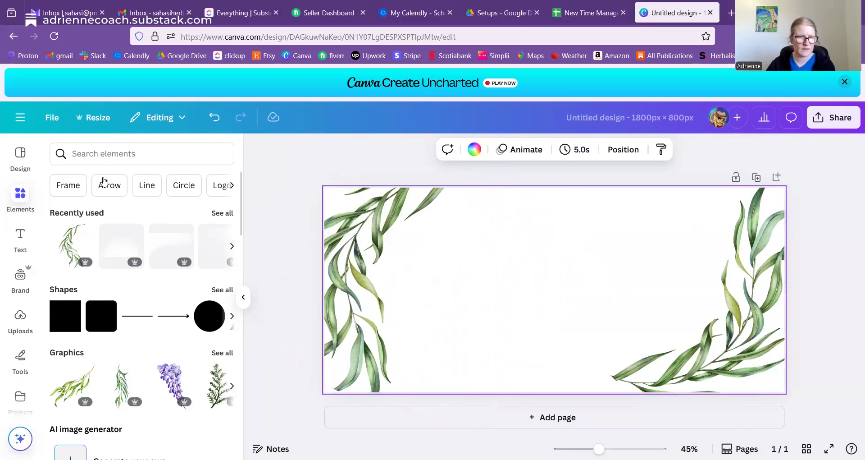
# Search the graphics for "watercolor rose" and place the pink rose bouquet with green leaves in the middle of the page.
pyautogui.click(93, 154)
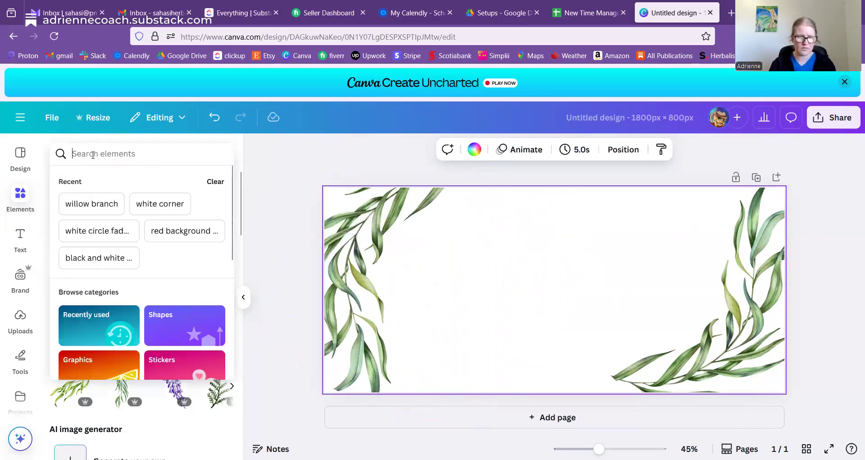
pyautogui.write('watercolor rose')
pyautogui.press('Return')
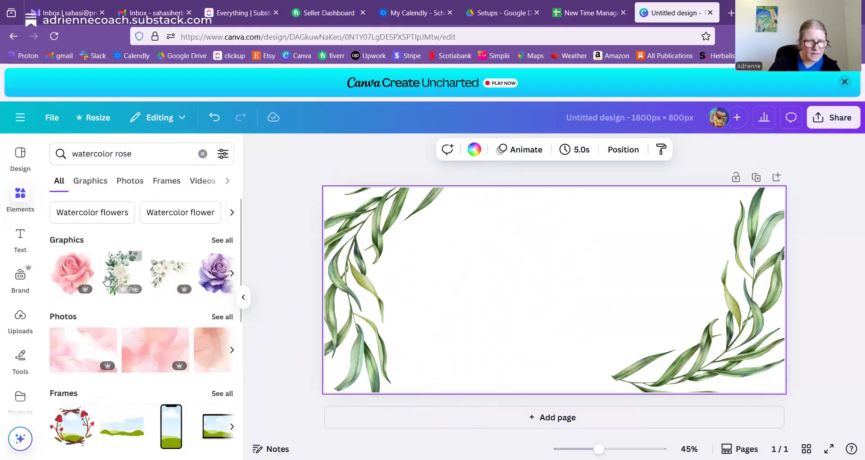
pyautogui.click(79, 243)
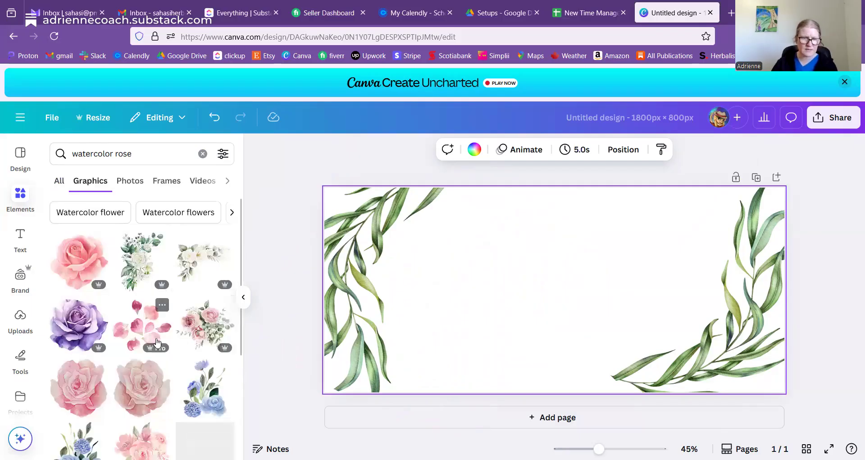
pyautogui.scroll(-2, 135, 333)
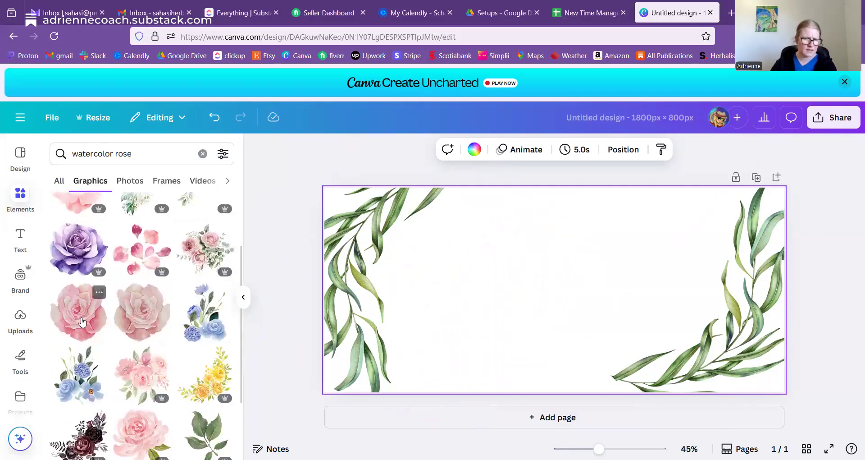
pyautogui.click(138, 374)
pyautogui.moveTo(562, 271)
pyautogui.mouseDown()
pyautogui.moveTo(536, 263)
pyautogui.moveTo(567, 272)
pyautogui.mouseUp()
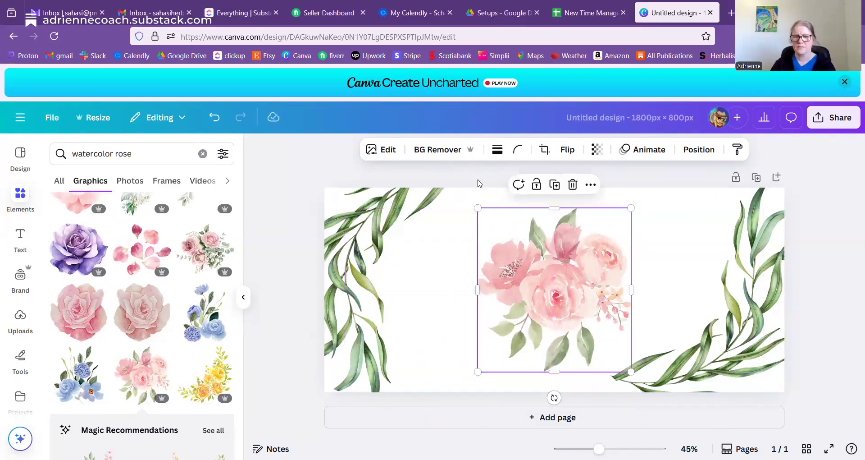
# Set the rose bouquet's transparency to 58 and deselect it.
pyautogui.click(593, 149)
pyautogui.moveTo(624, 195); pyautogui.dragTo(589, 200)
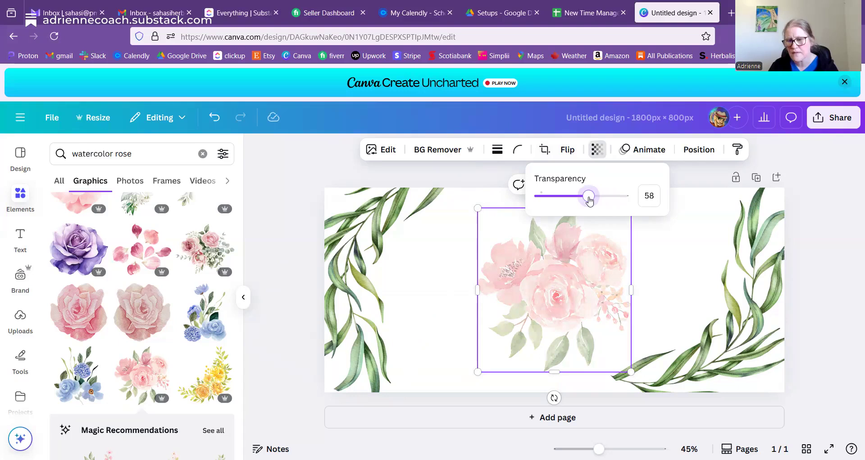
pyautogui.click(672, 250)
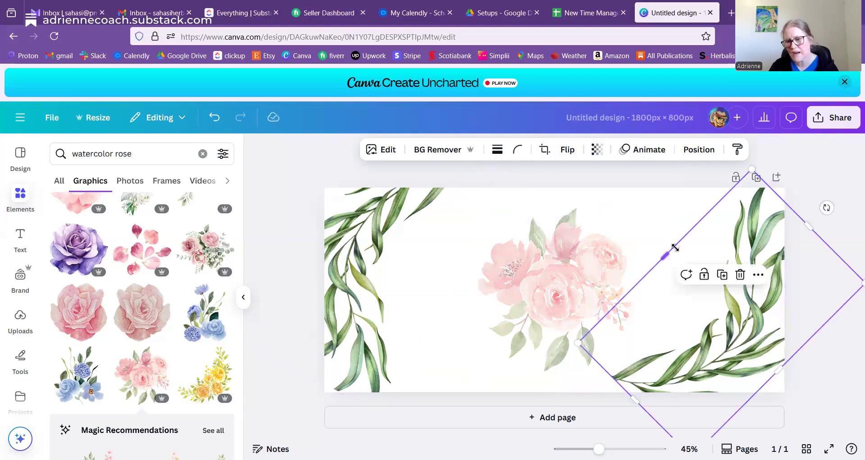
pyautogui.click(669, 208)
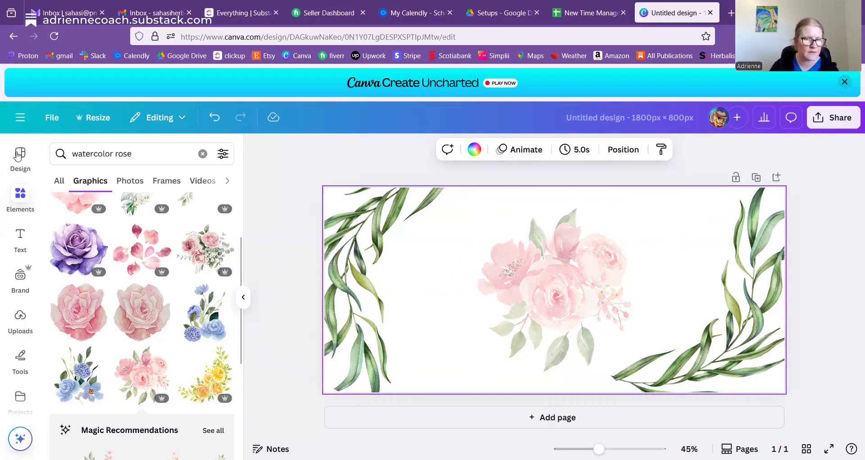
# Add a heading reading "Willow Rose Substack" and set its font to Monotype Corsiva.
pyautogui.click(21, 239)
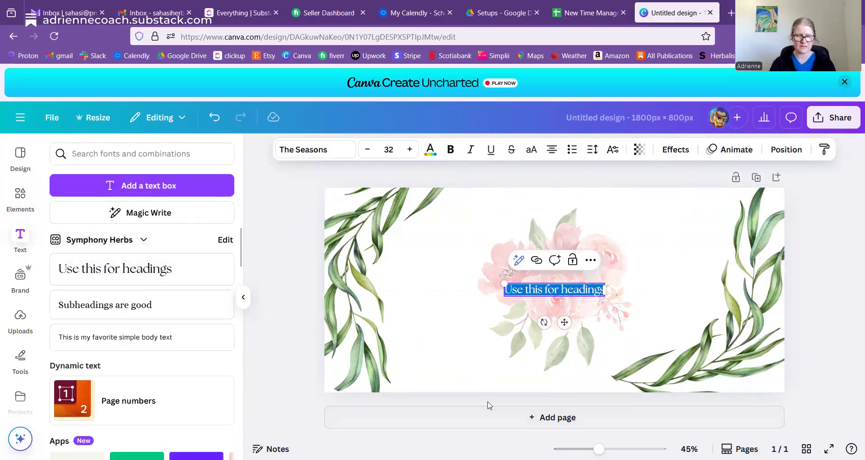
pyautogui.write('Willow Rose')
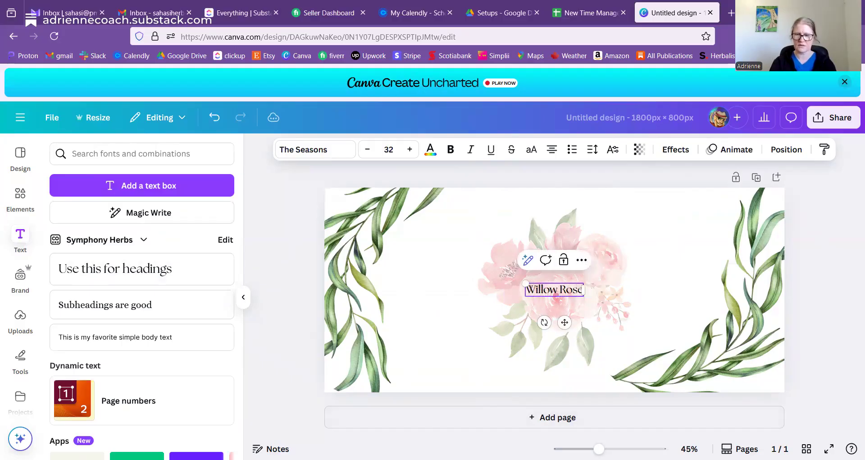
pyautogui.write(' Substack')
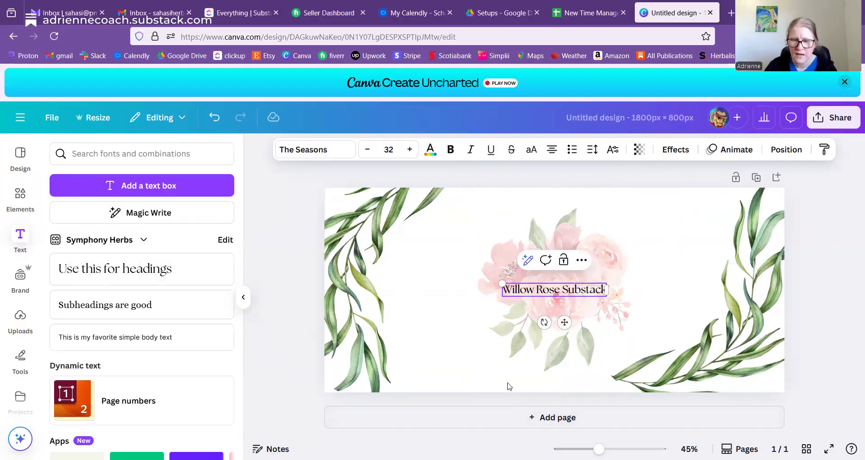
pyautogui.click(308, 148)
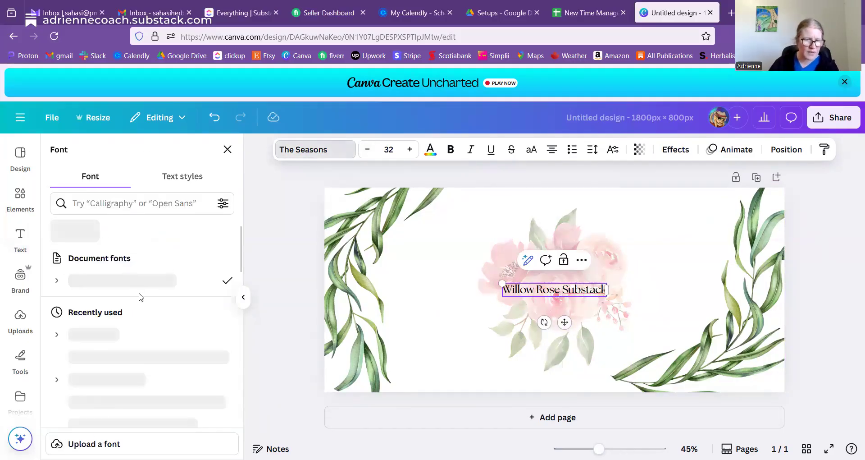
pyautogui.click(108, 344)
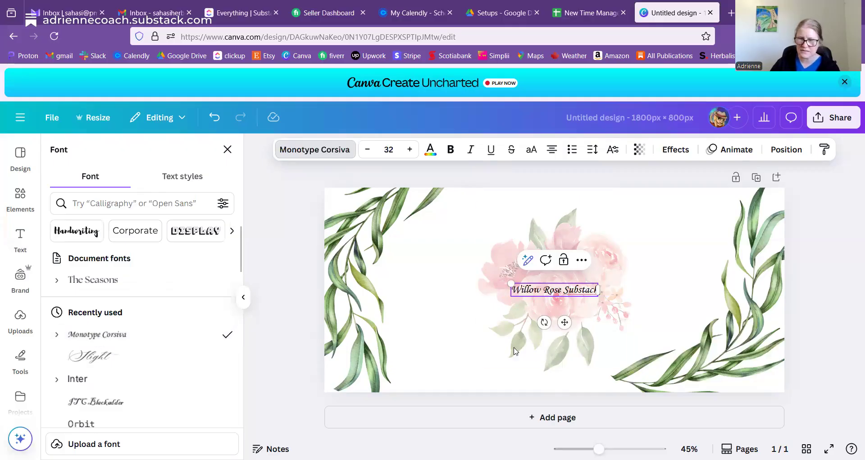
# Enlarge the "Willow Rose Substack" heading to font size 200.
pyautogui.moveTo(510, 282); pyautogui.dragTo(440, 256)
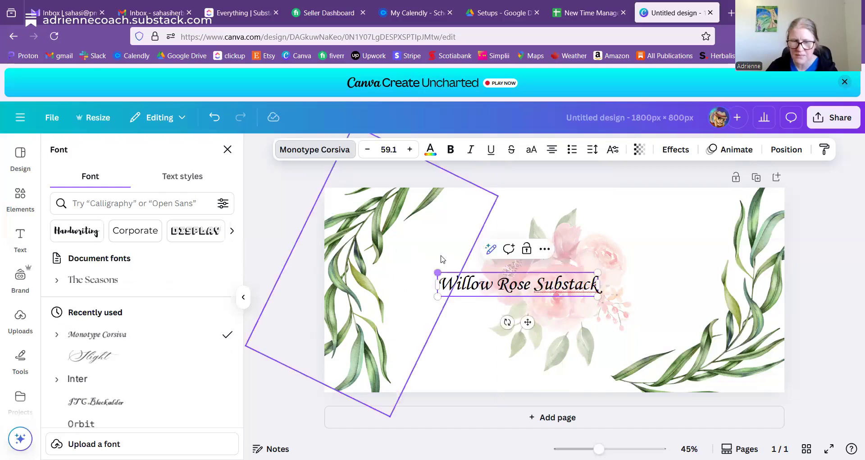
pyautogui.click(390, 149)
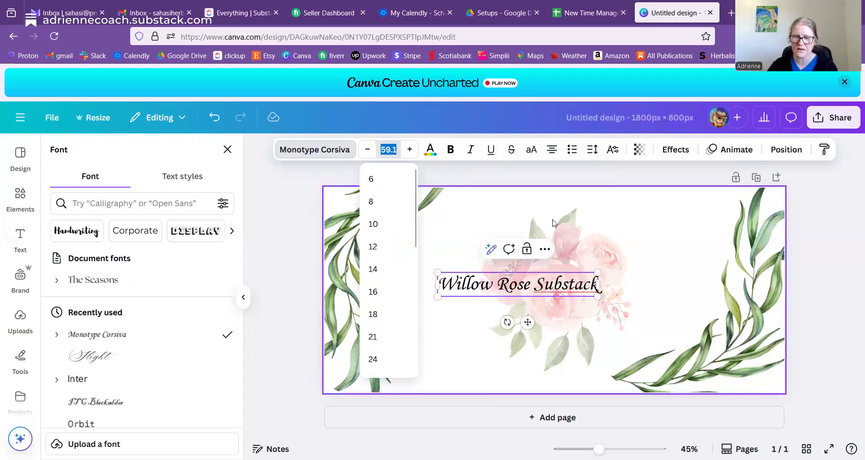
pyautogui.write('100')
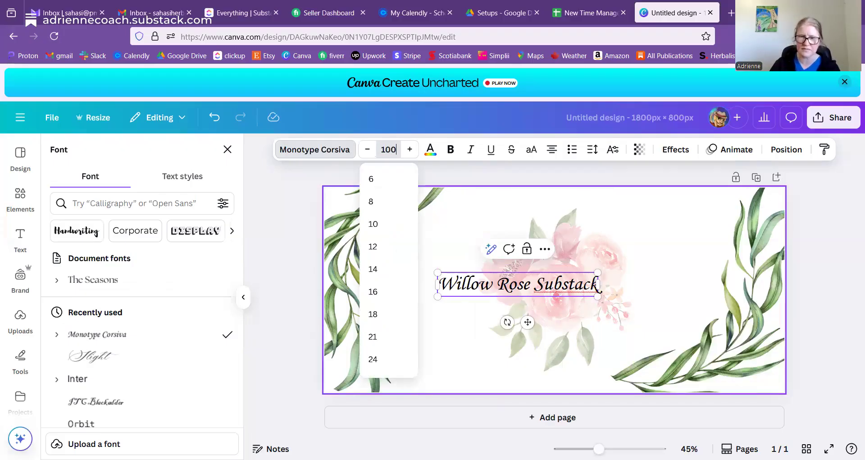
pyautogui.press('Return')
pyautogui.click(393, 150)
pyautogui.write('00')
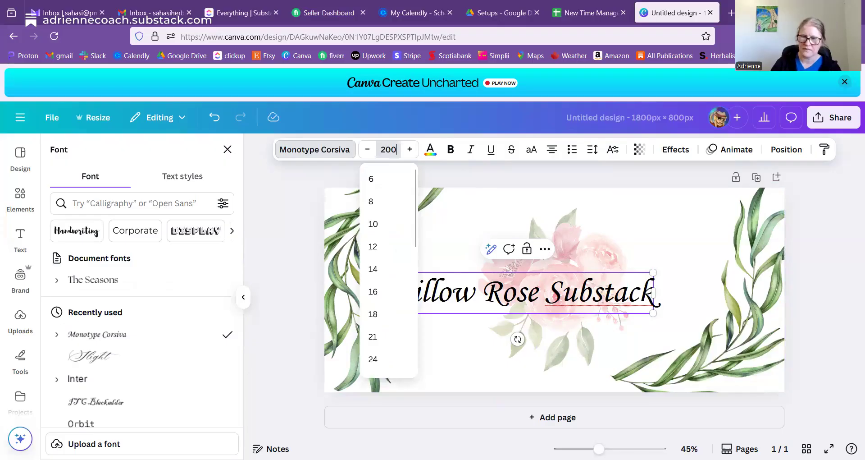
pyautogui.press('Return')
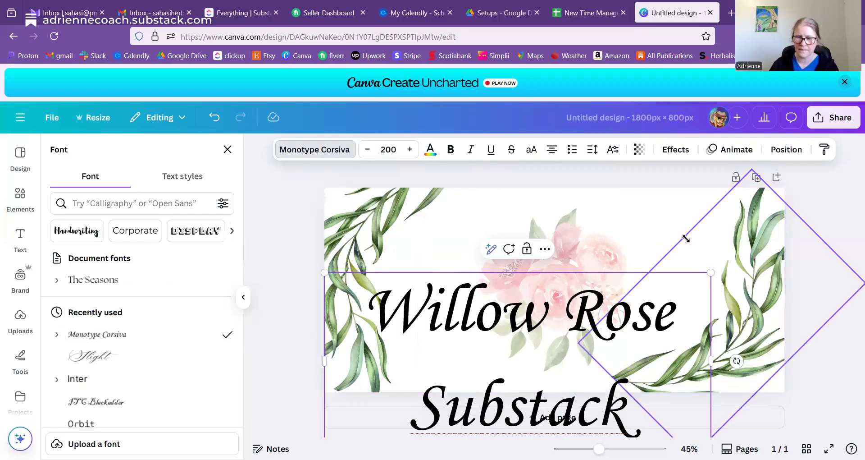
# Move the two-line "Willow Rose Substack" heading up to the centre of the page, over the roses.
pyautogui.click(686, 239)
pyautogui.click(508, 328)
pyautogui.moveTo(508, 328); pyautogui.dragTo(546, 252)
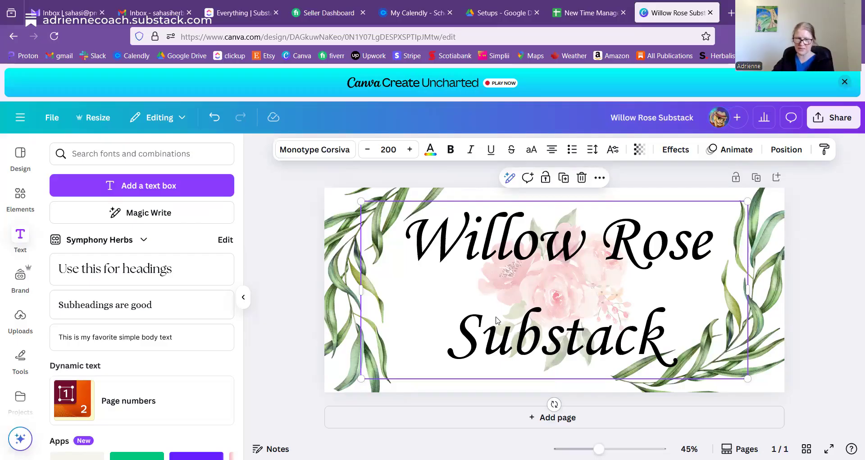
# Delete the word "Substack" from the heading and shift the remaining "Willow Rose" text slightly lower.
pyautogui.doubleClick(632, 339)
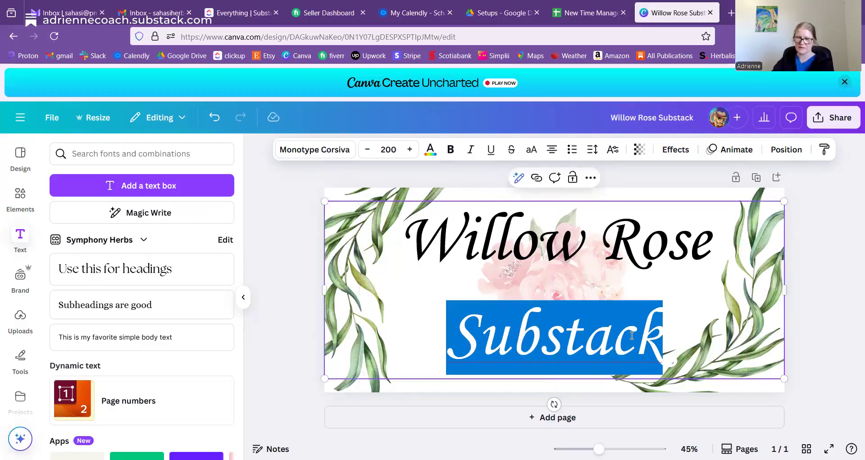
pyautogui.press('BackSpace')
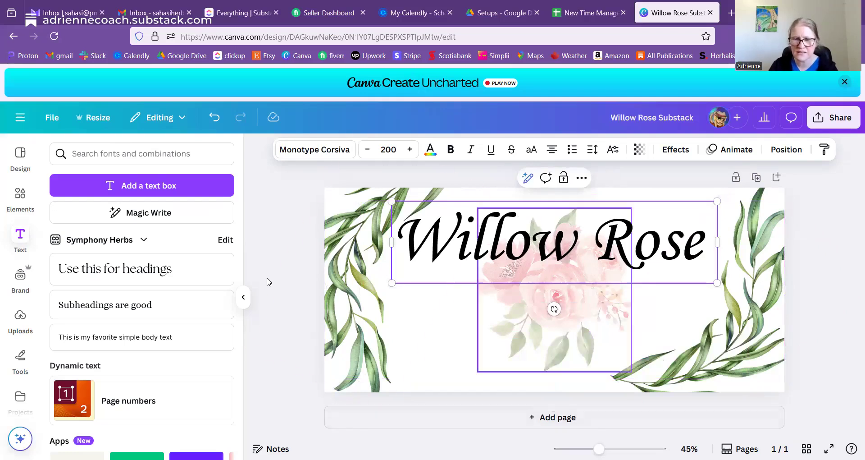
pyautogui.click(282, 271)
pyautogui.moveTo(533, 239); pyautogui.dragTo(536, 256)
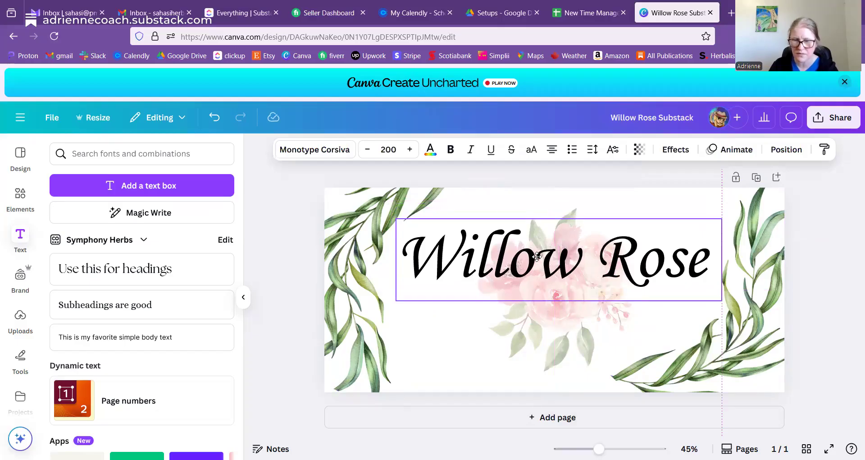
# Add a separate heading reading "Substack" directly below "Willow Rose".
pyautogui.click(142, 269)
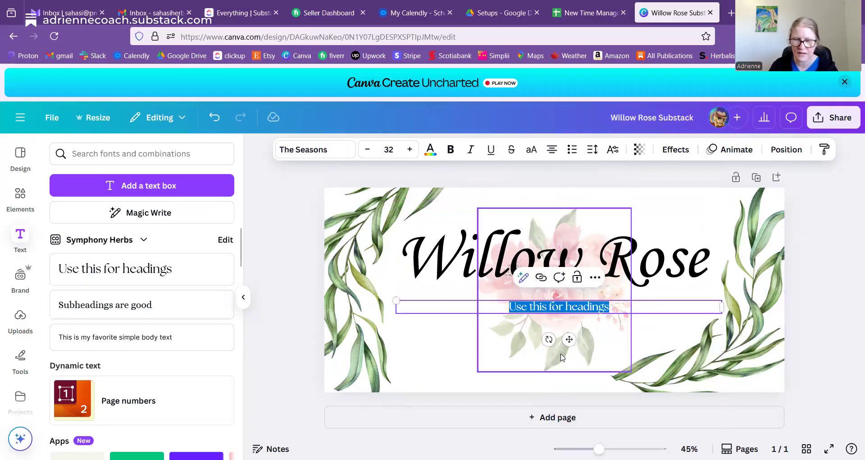
pyautogui.write('Substack')
pyautogui.click(500, 254)
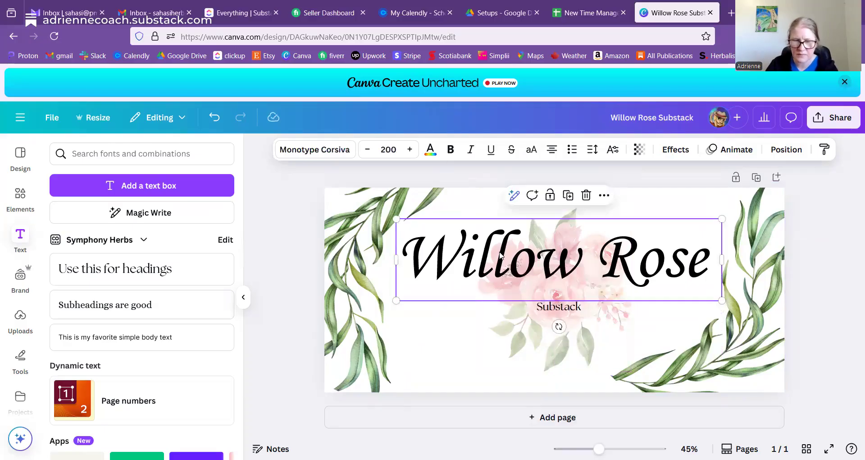
# Set the "Substack" text to size 200 and move it up close beneath "Willow Rose", keeping the two centred together.
pyautogui.click(559, 309)
pyautogui.click(389, 149)
pyautogui.write('200')
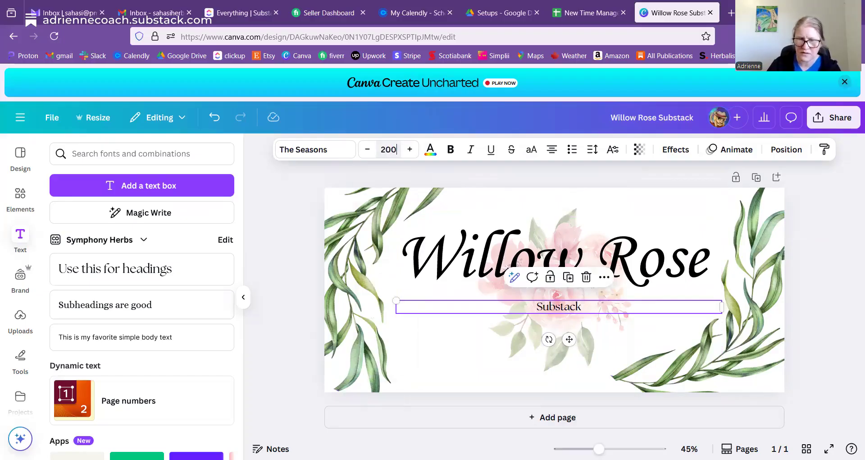
pyautogui.press('Return')
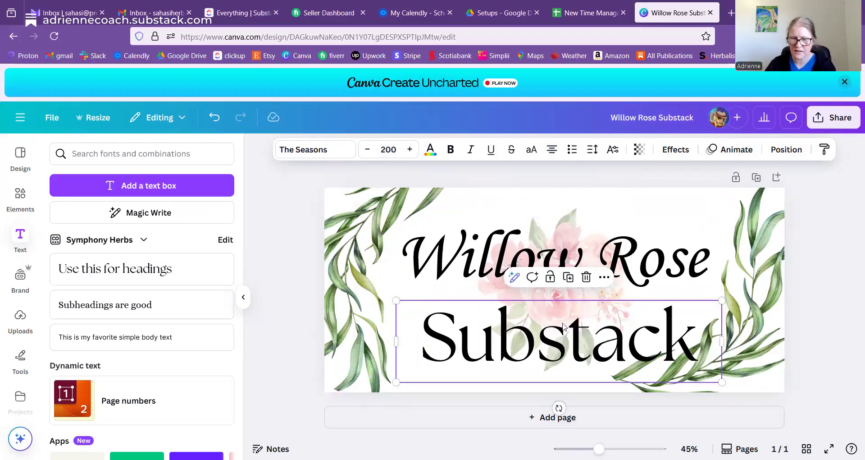
pyautogui.moveTo(569, 331); pyautogui.dragTo(567, 312)
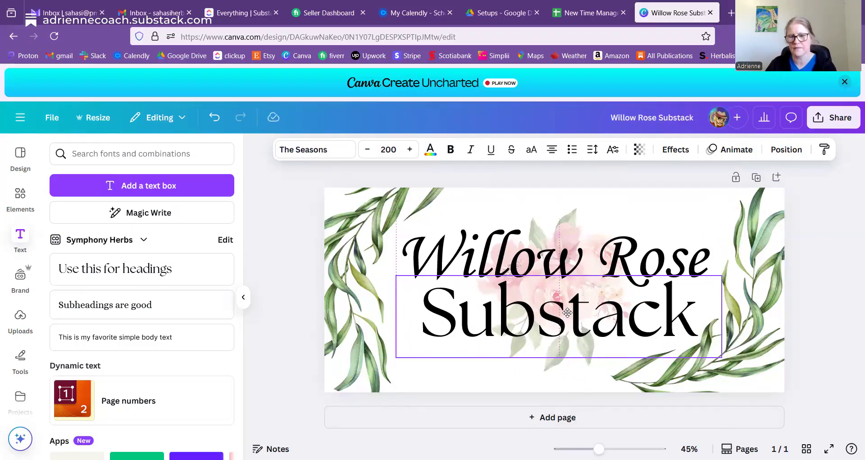
pyautogui.moveTo(568, 311); pyautogui.dragTo(567, 311)
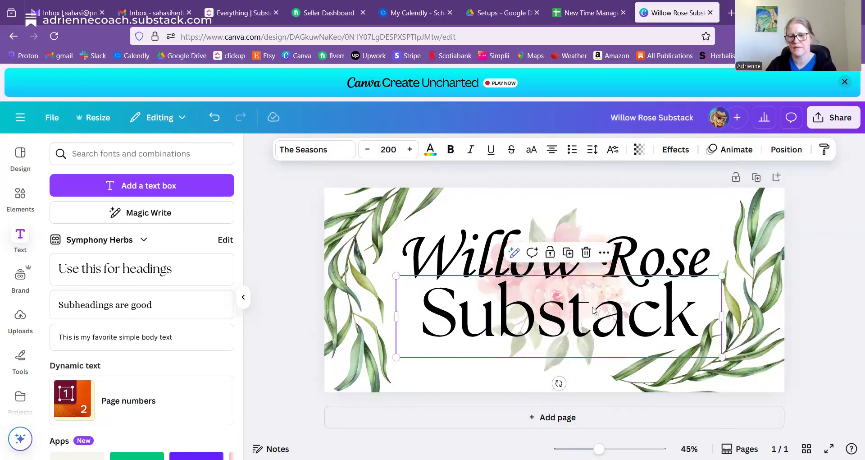
# Set the "Substack" text to size 150 and shift it slightly lower beneath "Willow Rose".
pyautogui.click(835, 311)
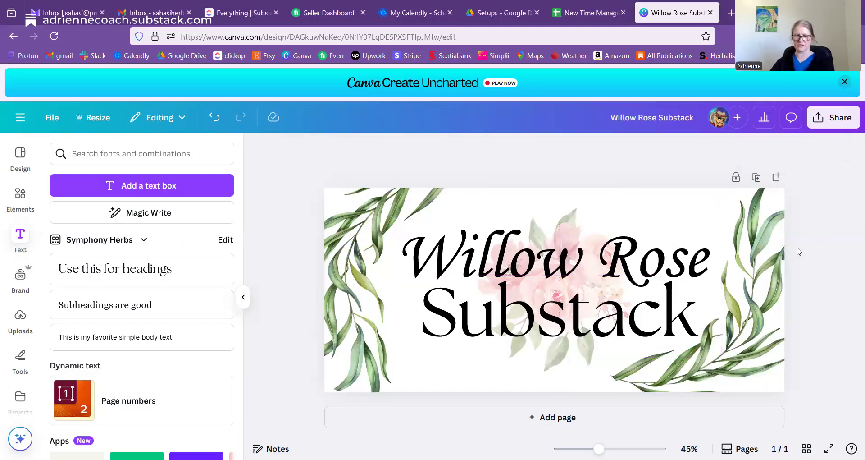
pyautogui.click(633, 310)
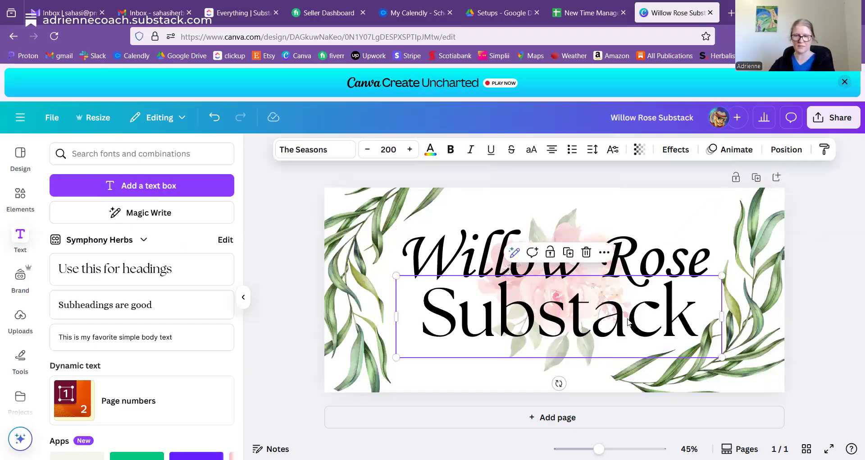
pyautogui.click(382, 149)
pyautogui.write('150')
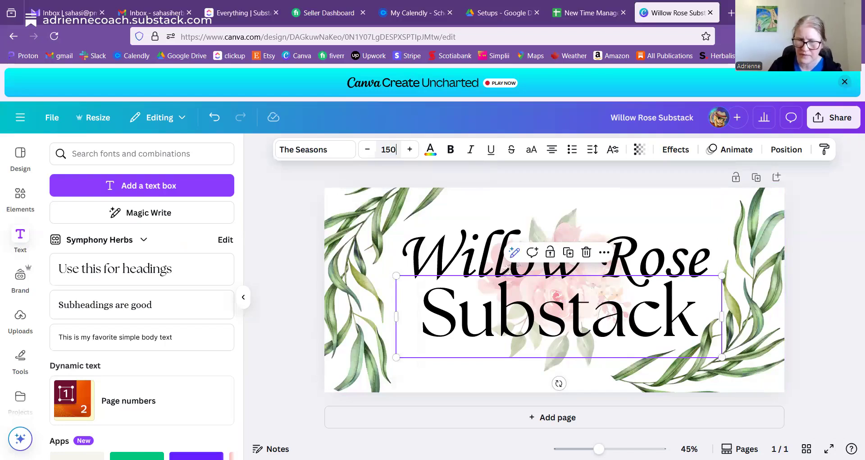
pyautogui.press('Return')
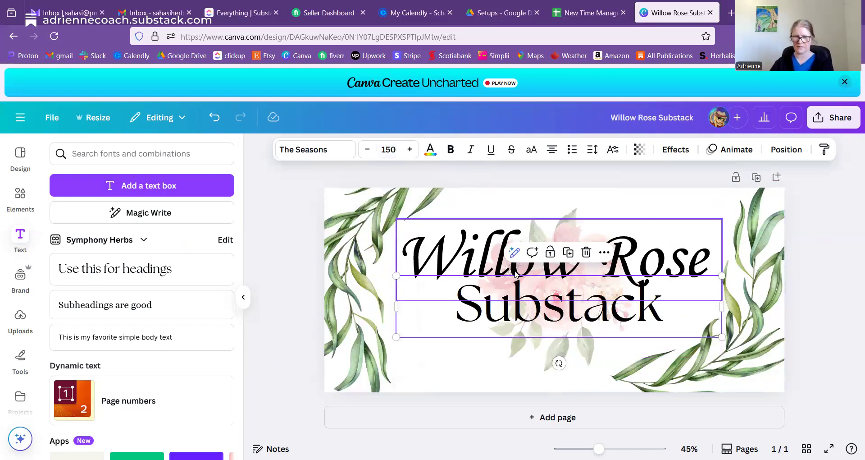
pyautogui.moveTo(550, 321); pyautogui.dragTo(550, 331)
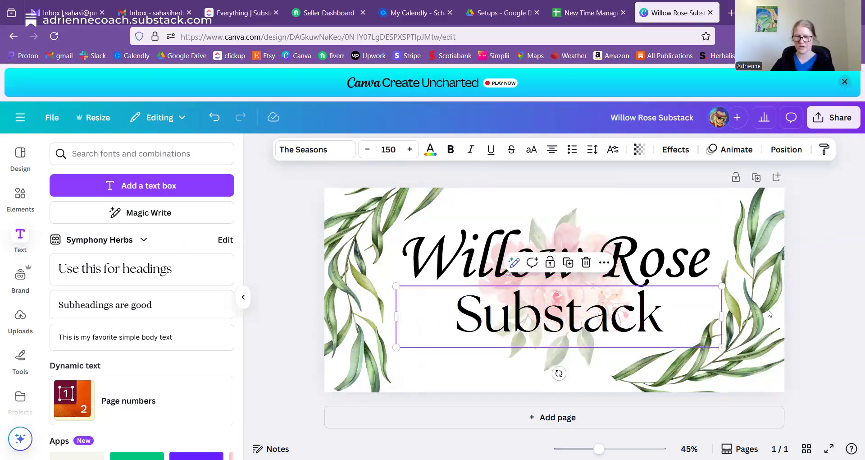
pyautogui.moveTo(570, 319); pyautogui.dragTo(568, 311)
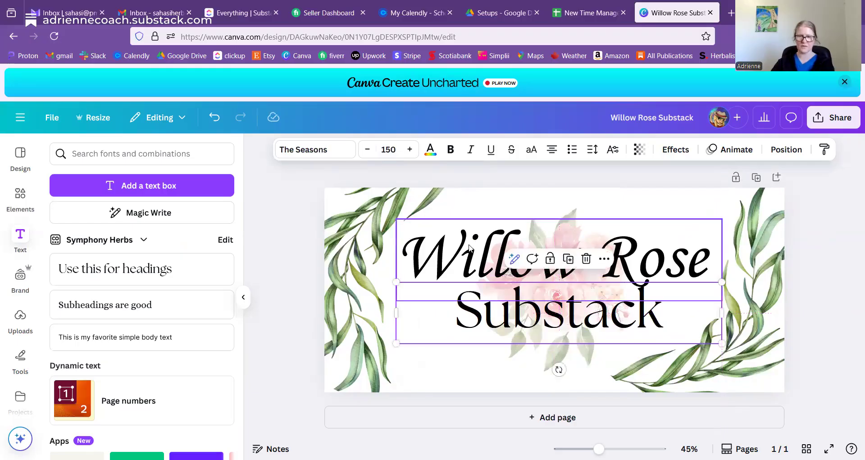
# Move the "Willow Rose" and "Substack" texts slightly left so both are centred horizontally on the page.
pyautogui.click(483, 251)
pyautogui.moveTo(484, 252); pyautogui.dragTo(481, 255)
pyautogui.click(536, 317)
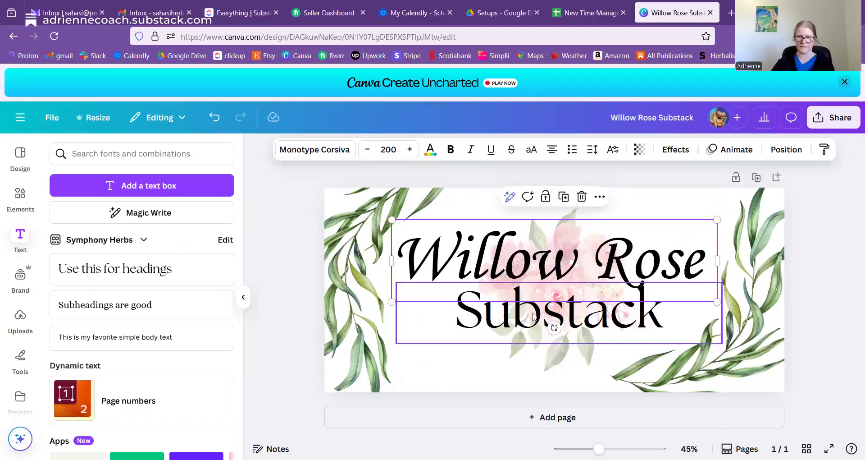
pyautogui.moveTo(535, 318)
pyautogui.mouseDown()
pyautogui.moveTo(508, 311)
pyautogui.moveTo(527, 315)
pyautogui.mouseUp()
pyautogui.click(848, 221)
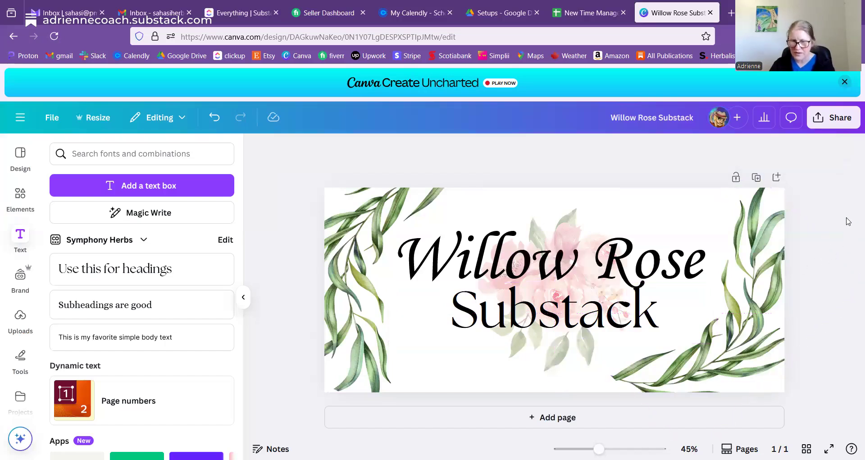
# Lower "Substack" slightly to open a gap below "Willow Rose", keeping it on the page's vertical centre line.
pyautogui.click(581, 309)
pyautogui.moveTo(558, 311); pyautogui.dragTo(558, 319)
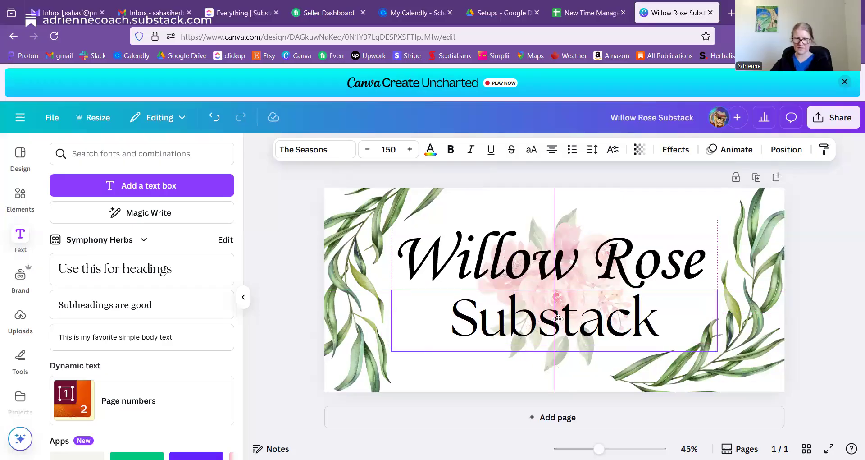
pyautogui.moveTo(559, 319); pyautogui.dragTo(558, 319)
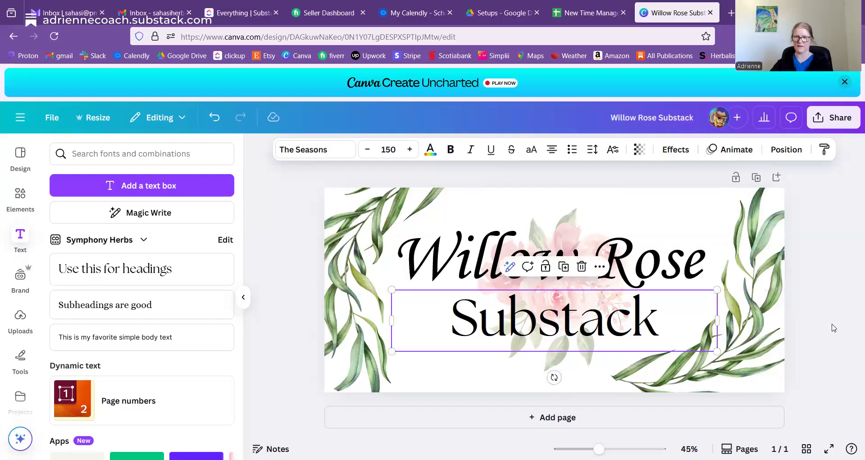
pyautogui.click(850, 299)
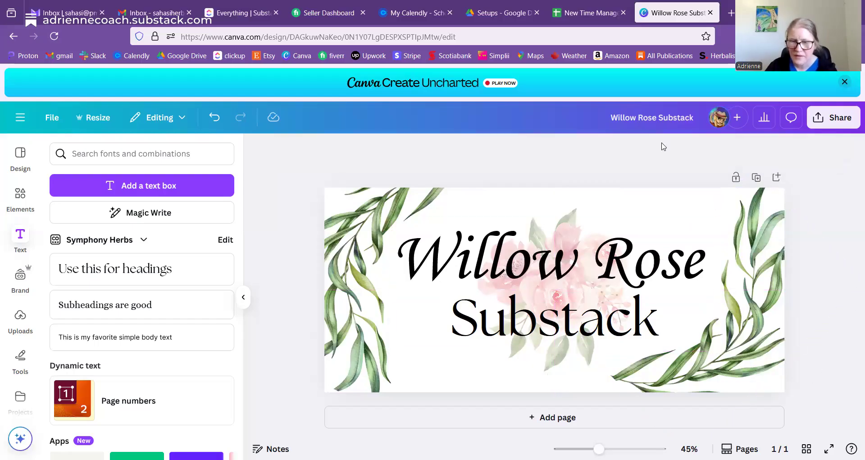
# Download the banner design as a PNG at 1,800 × 800 px.
pyautogui.click(829, 120)
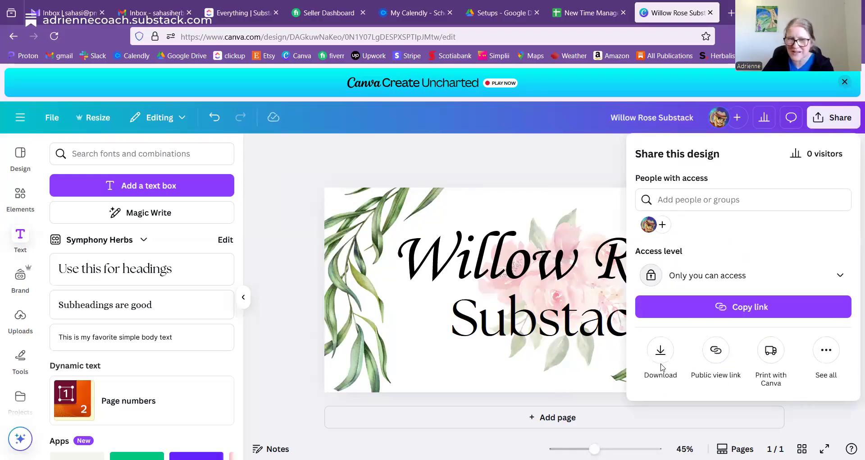
pyautogui.click(661, 350)
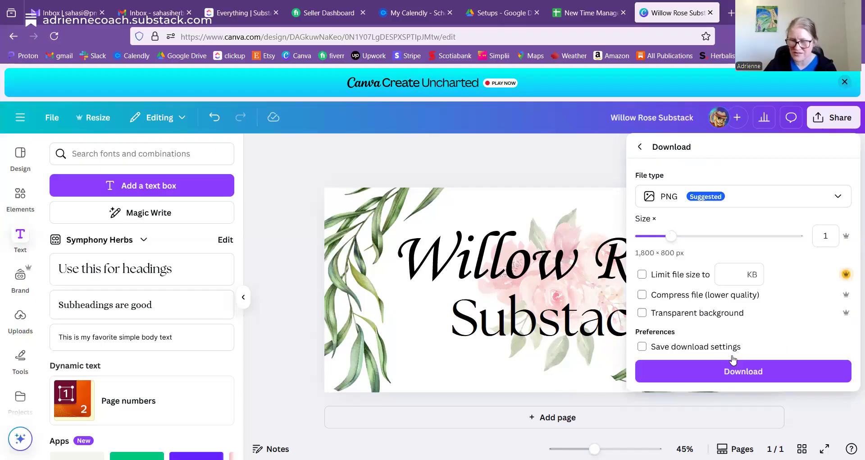
pyautogui.click(751, 380)
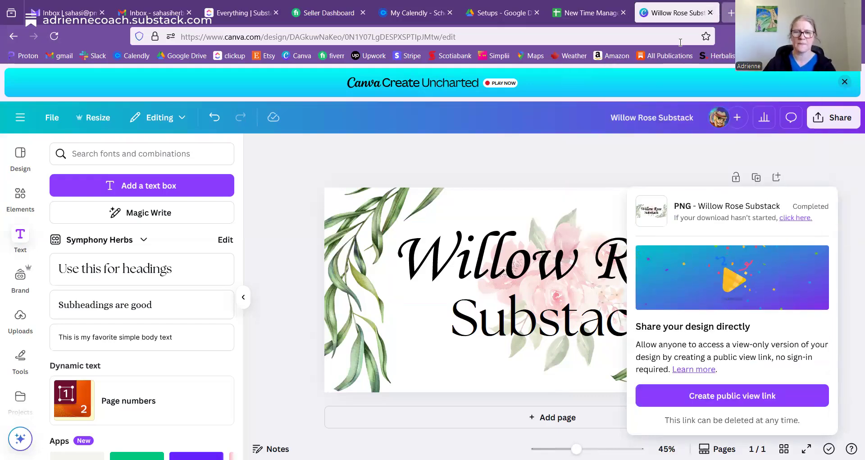
# Go to willowroselife.substack.com in a new browser tab and open the publication's settings from its dashboard.
pyautogui.hotkey('ctrl', 't')
pyautogui.write('s')
pyautogui.press('BackSpace')
pyautogui.press('BackSpace')
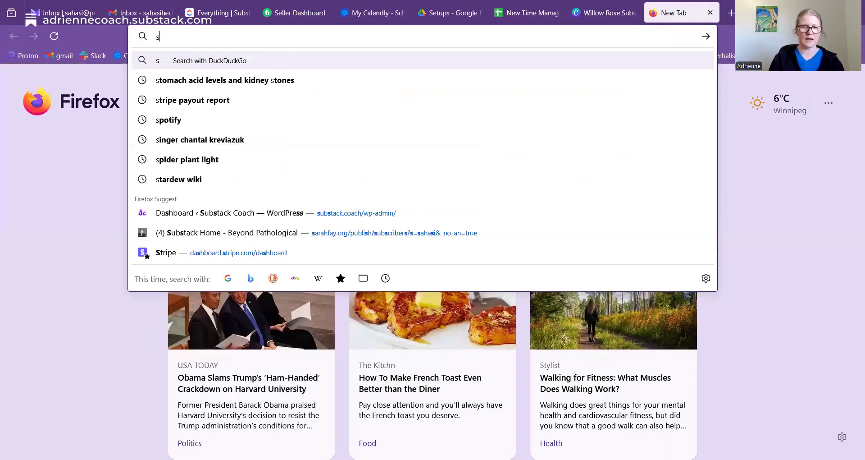
pyautogui.write('willowroselife.substack.com')
pyautogui.press('Return')
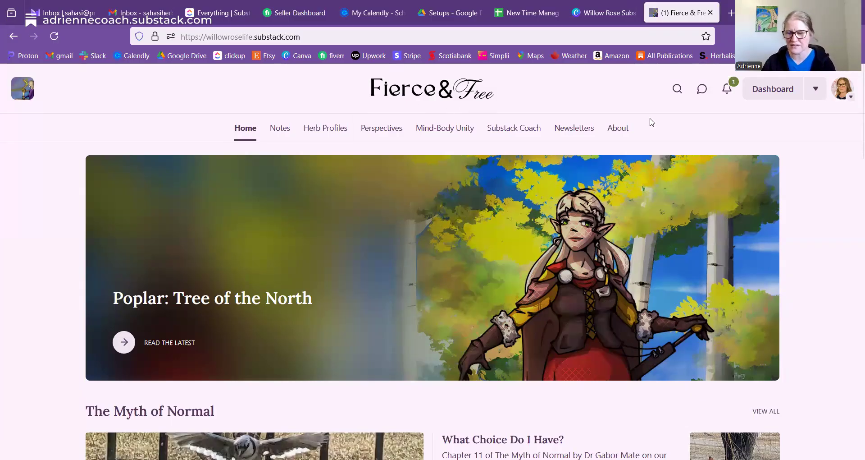
pyautogui.click(784, 88)
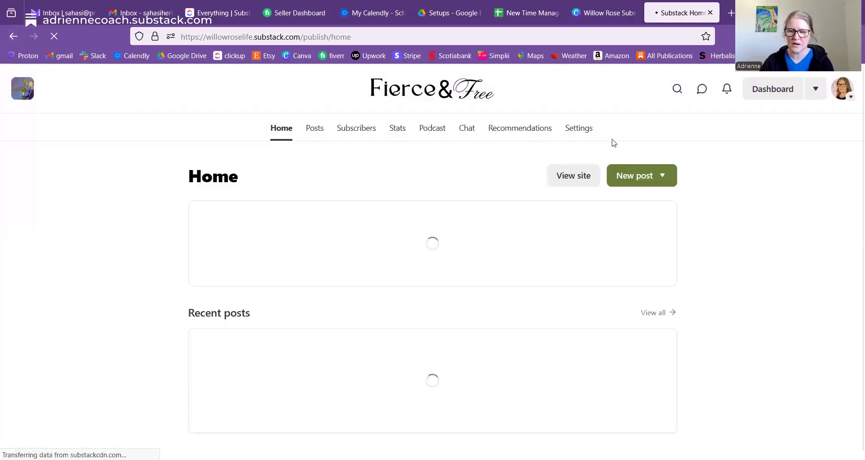
pyautogui.click(583, 128)
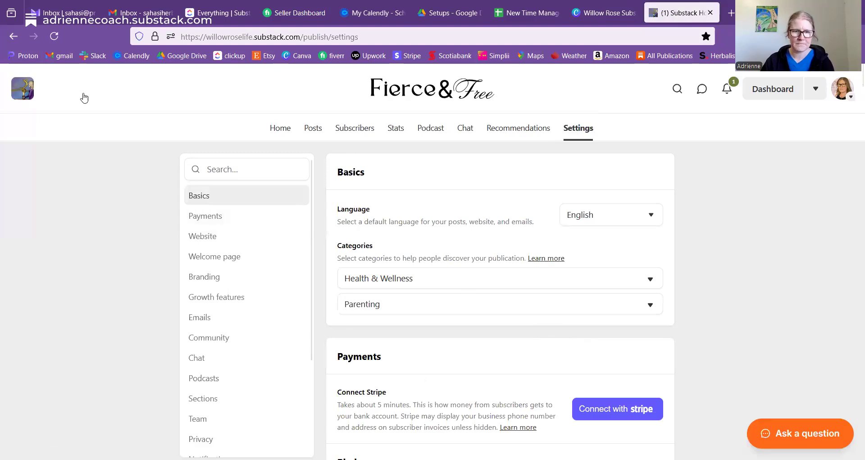
# Replace the publication logo in the Website settings with WR.png from the Downloads folder.
pyautogui.scroll(-1, 74, 104)
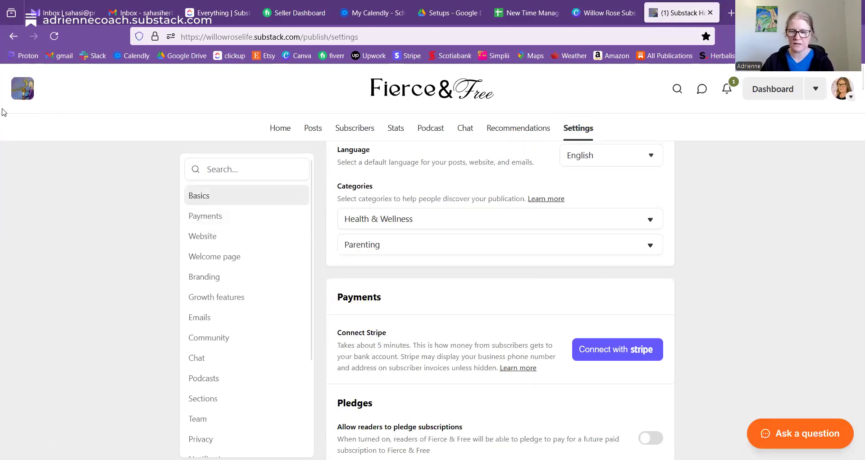
pyautogui.scroll(-5, 615, 305)
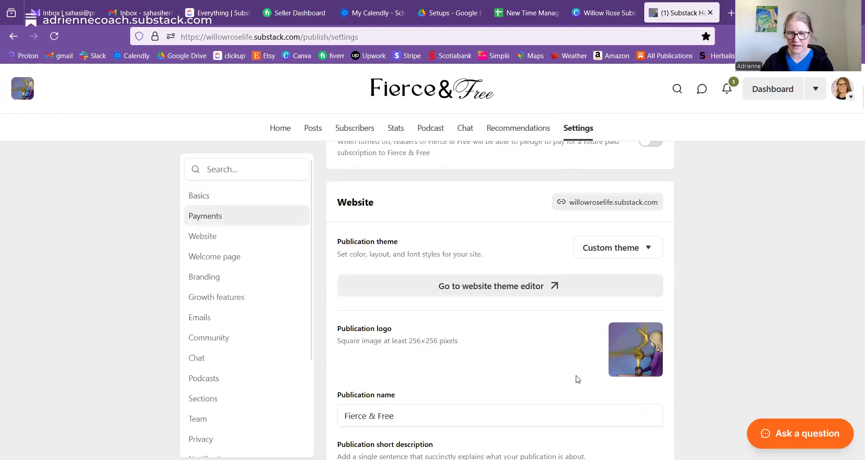
pyautogui.scroll(-2, 706, 363)
pyautogui.click(631, 246)
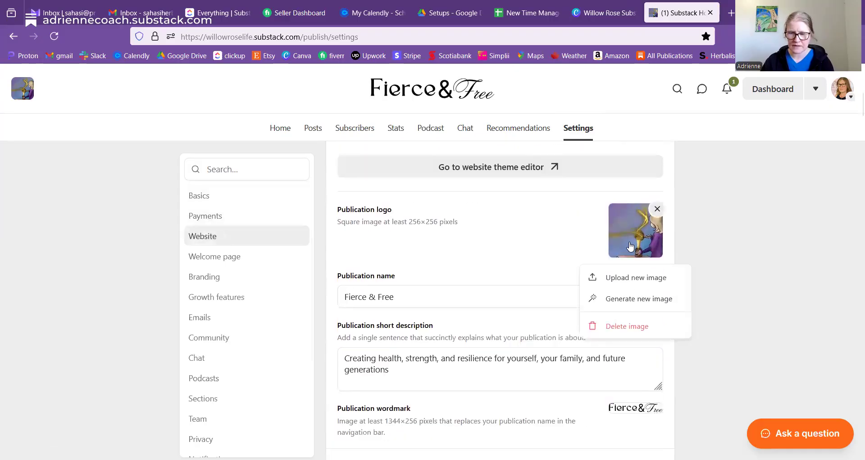
pyautogui.click(648, 277)
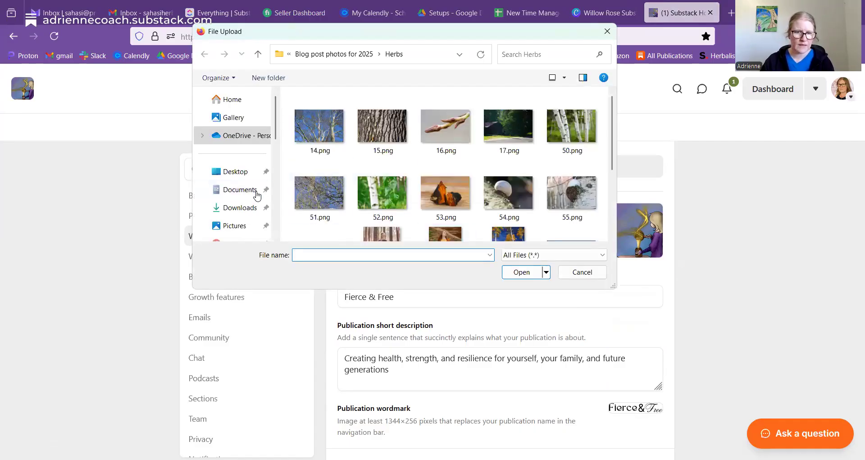
pyautogui.click(225, 207)
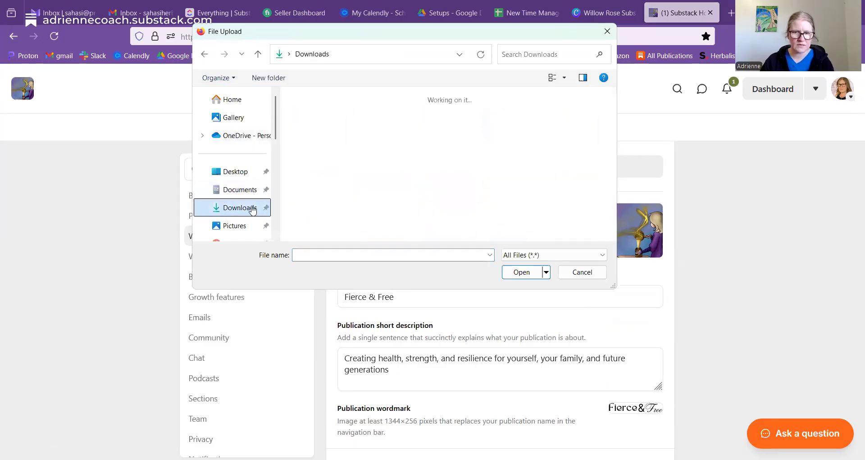
pyautogui.click(435, 119)
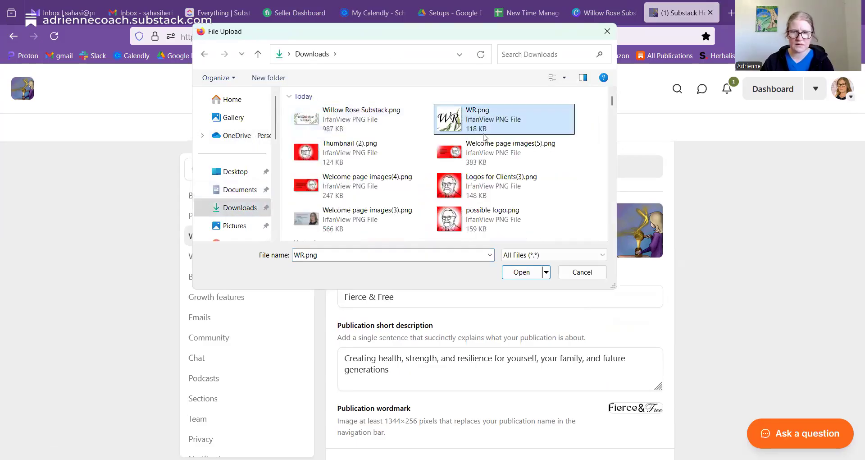
pyautogui.click(523, 272)
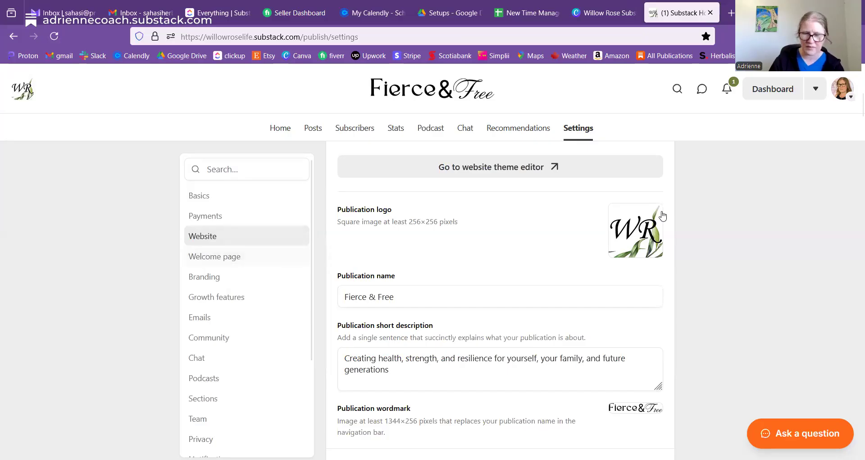
# Replace the welcome page photo with Willow Rose Substack.png from the Downloads folder.
pyautogui.scroll(-5, 676, 347)
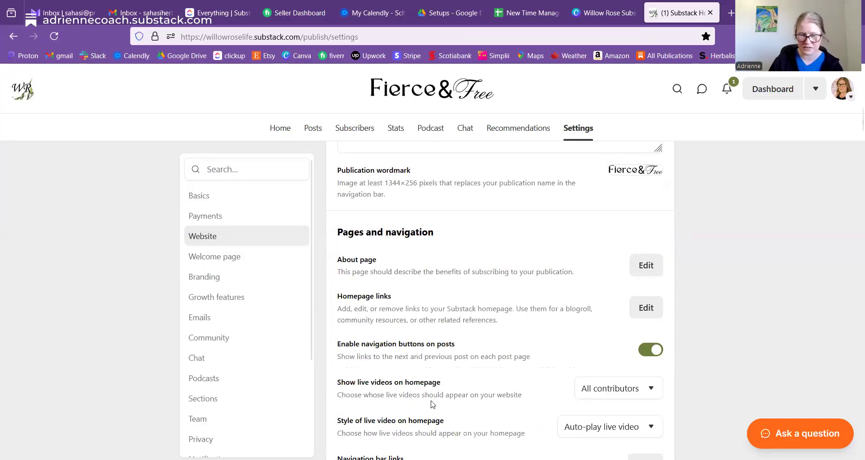
pyautogui.click(227, 256)
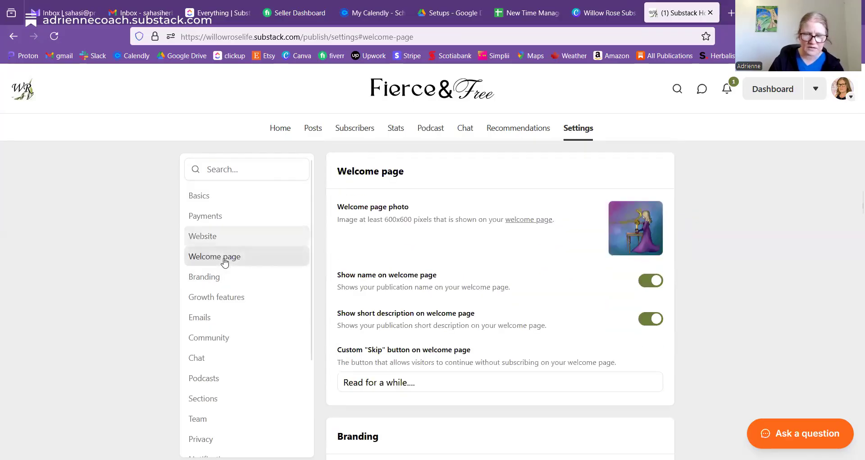
pyautogui.click(649, 223)
pyautogui.click(663, 272)
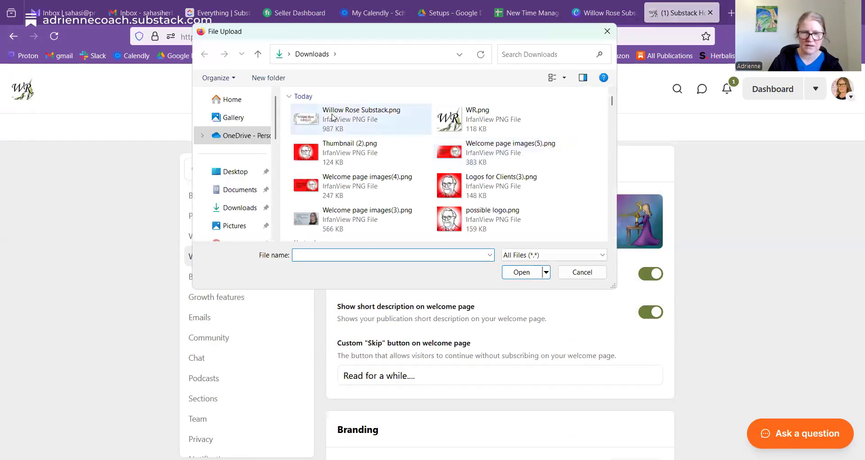
pyautogui.click(331, 117)
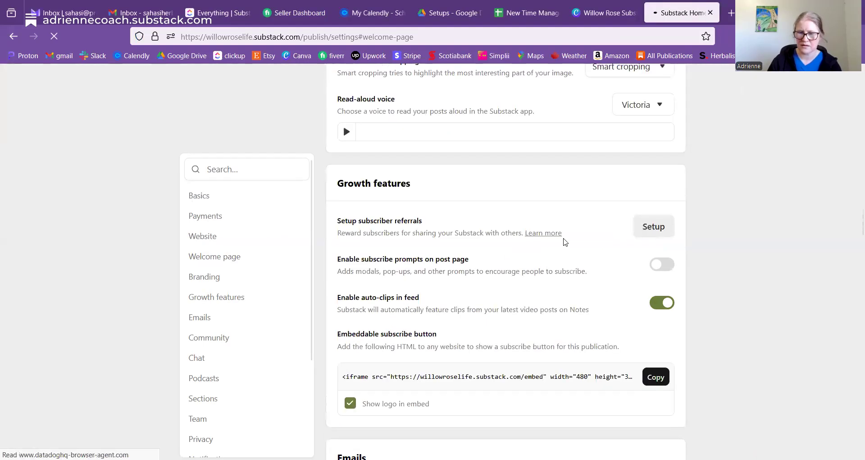
# Return to the Welcome page settings and open the publication's live welcome page to check the new image.
pyautogui.click(225, 243)
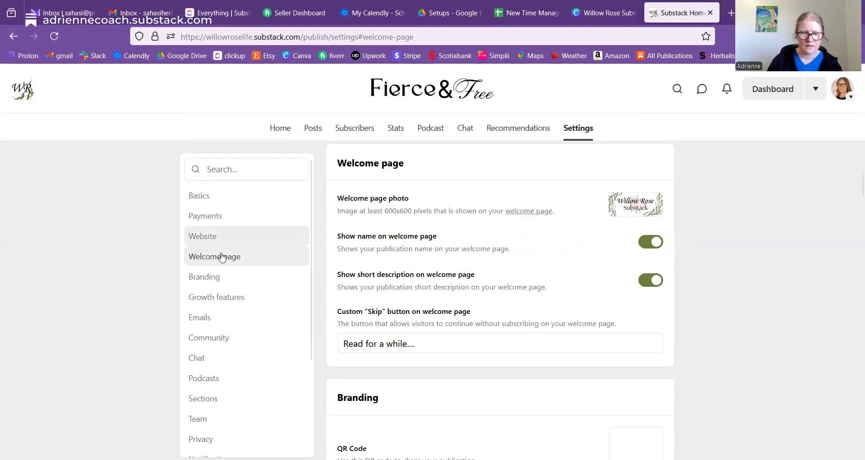
pyautogui.scroll(-3, 676, 377)
pyautogui.scroll(-5, 666, 380)
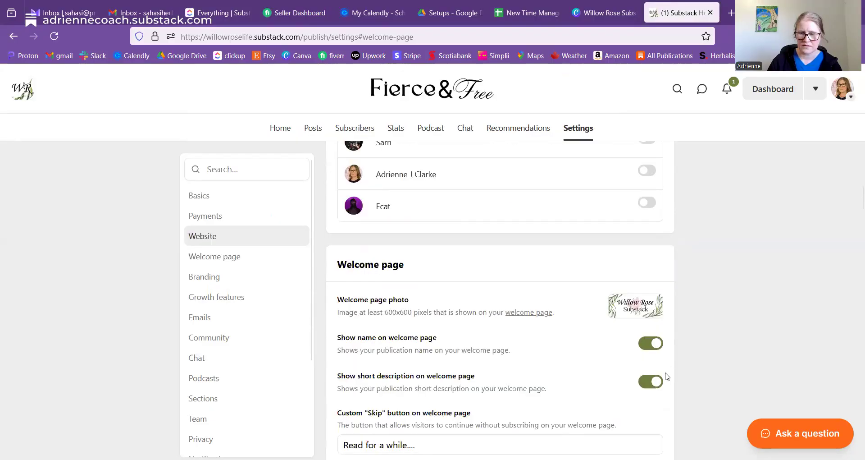
pyautogui.click(528, 252)
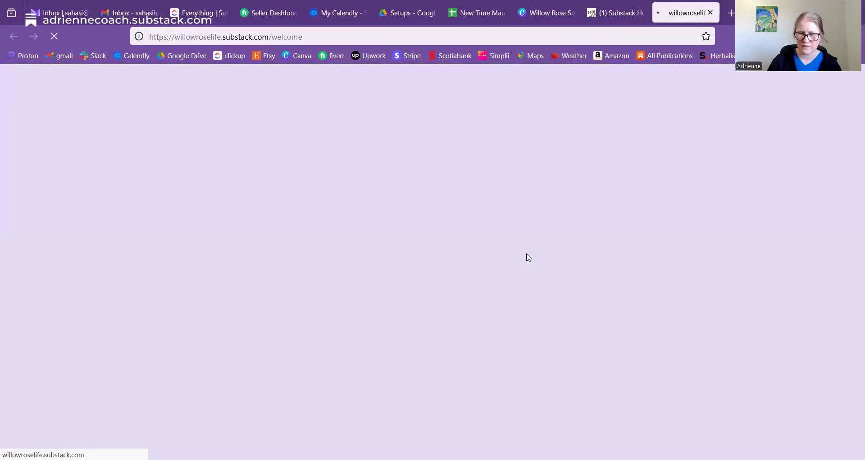